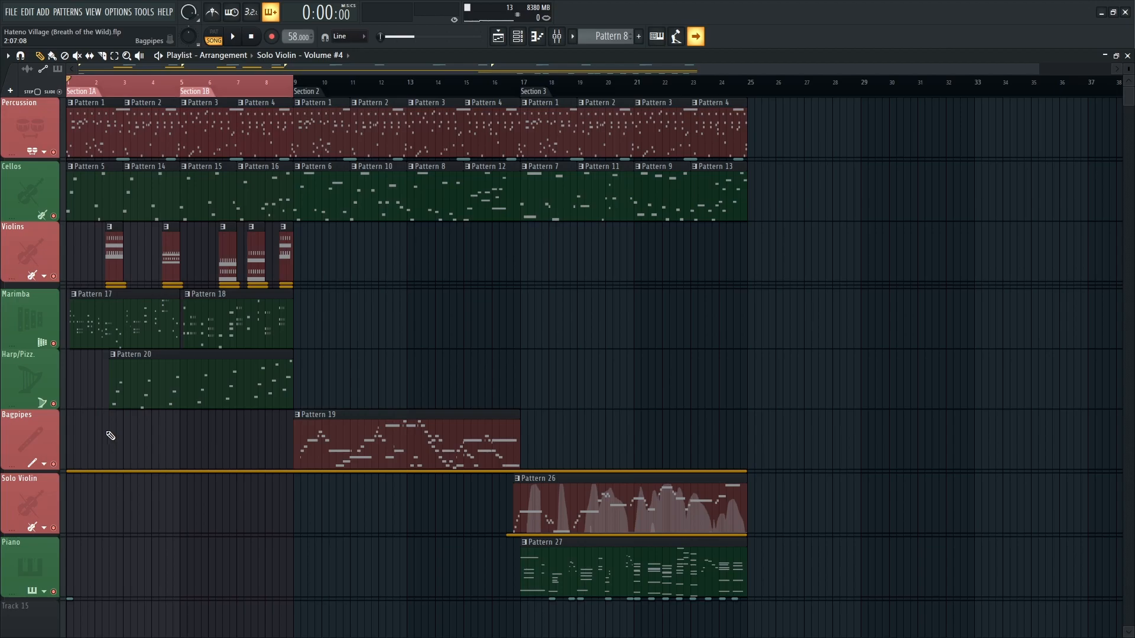
# Solo the Percussion track, open its Pattern 1 in the piano roll and play back the Bongo part.
pyautogui.scroll(6, 11, 438)
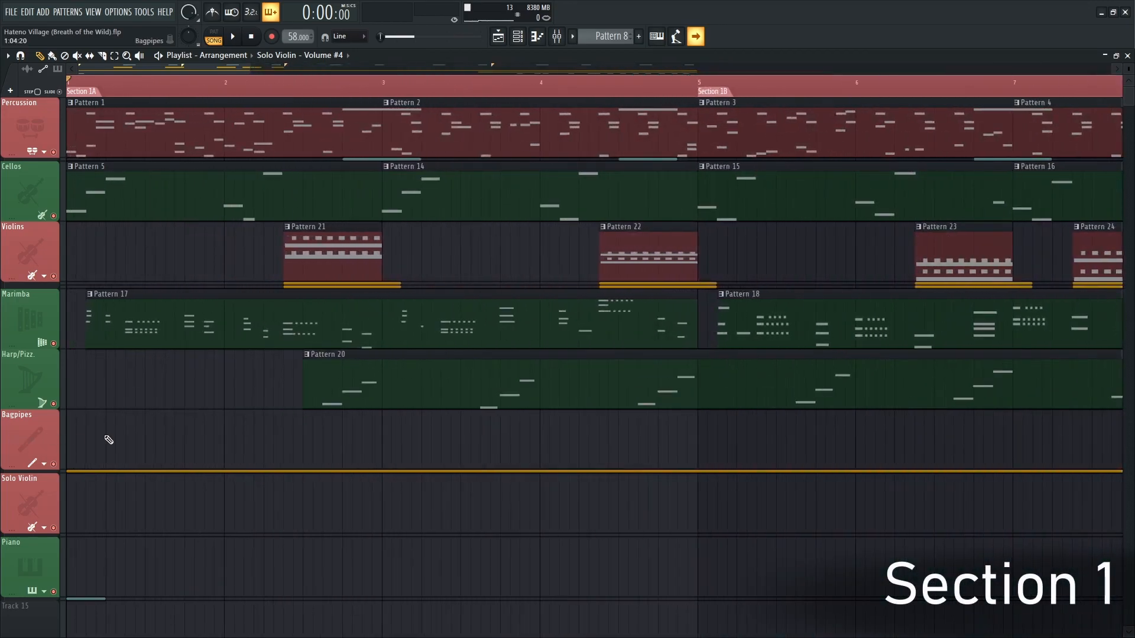
pyautogui.rightClick(54, 153)
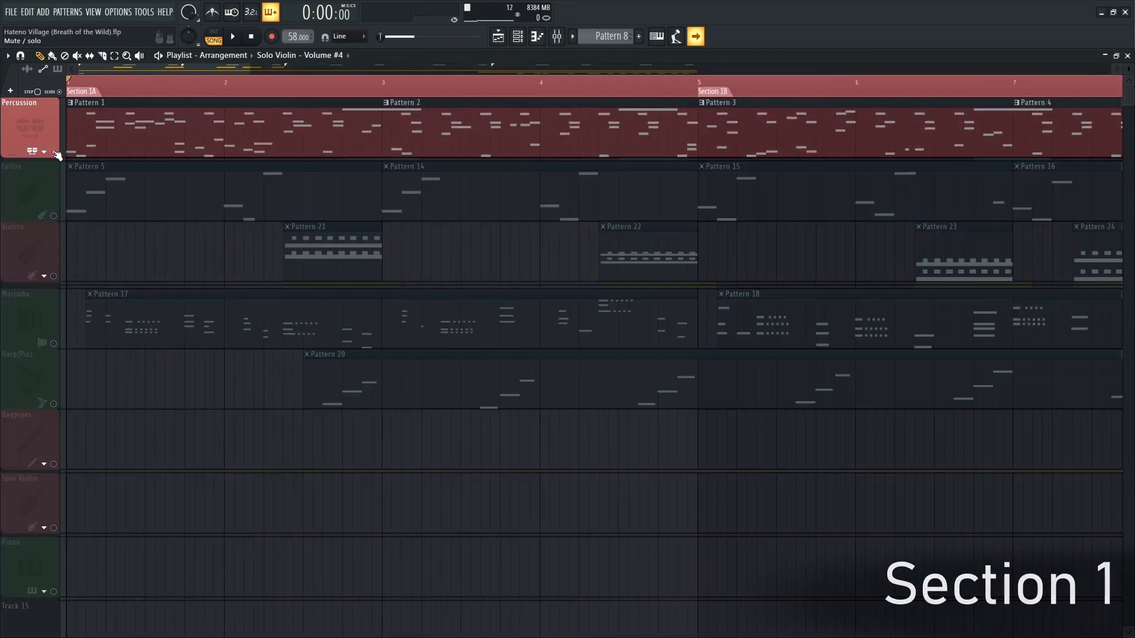
pyautogui.scroll(-3, 158, 171)
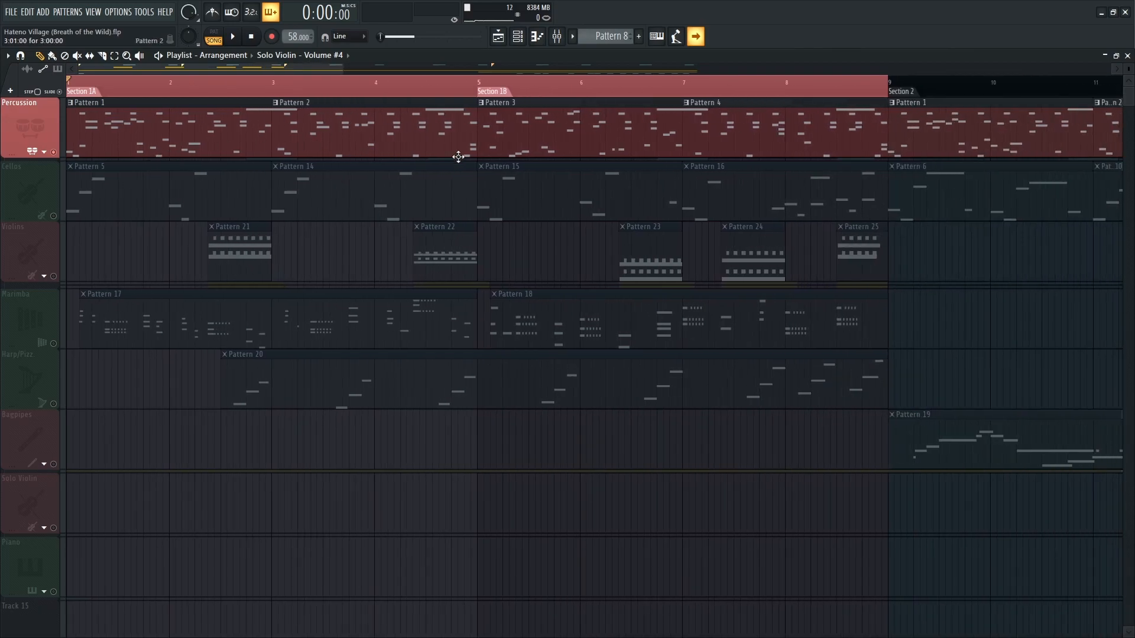
pyautogui.scroll(-2, 902, 124)
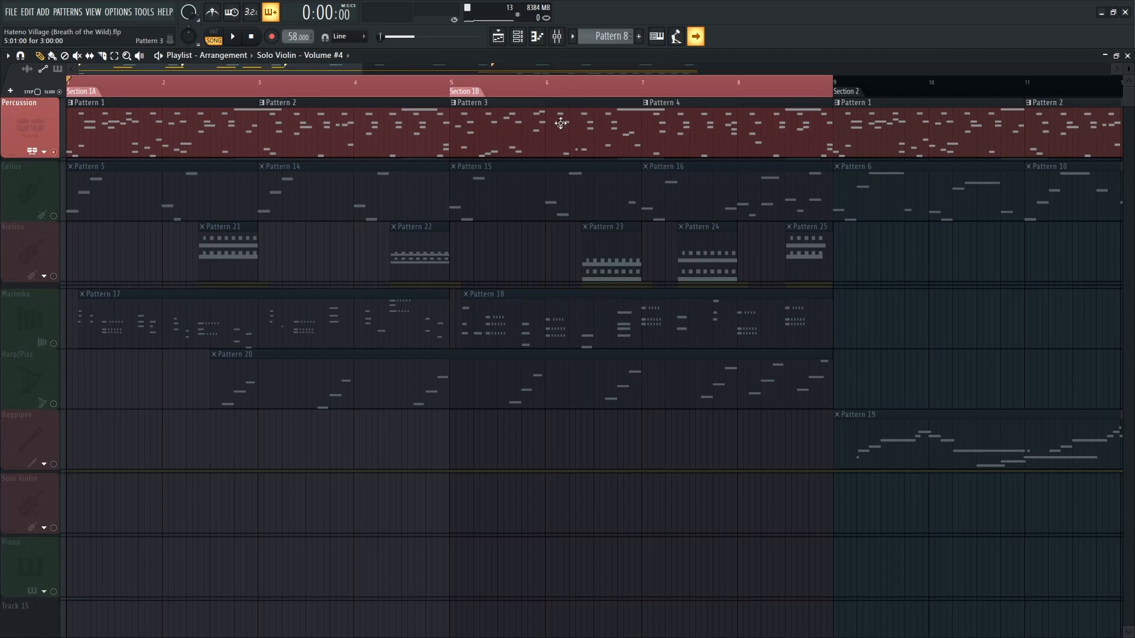
pyautogui.doubleClick(210, 126)
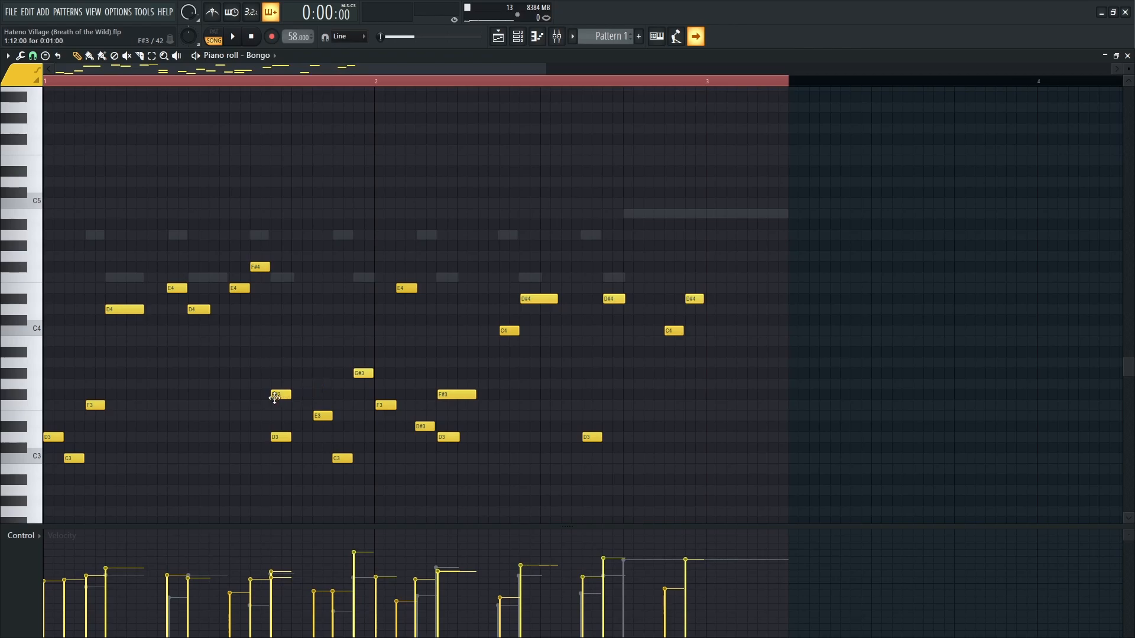
pyautogui.press('space')
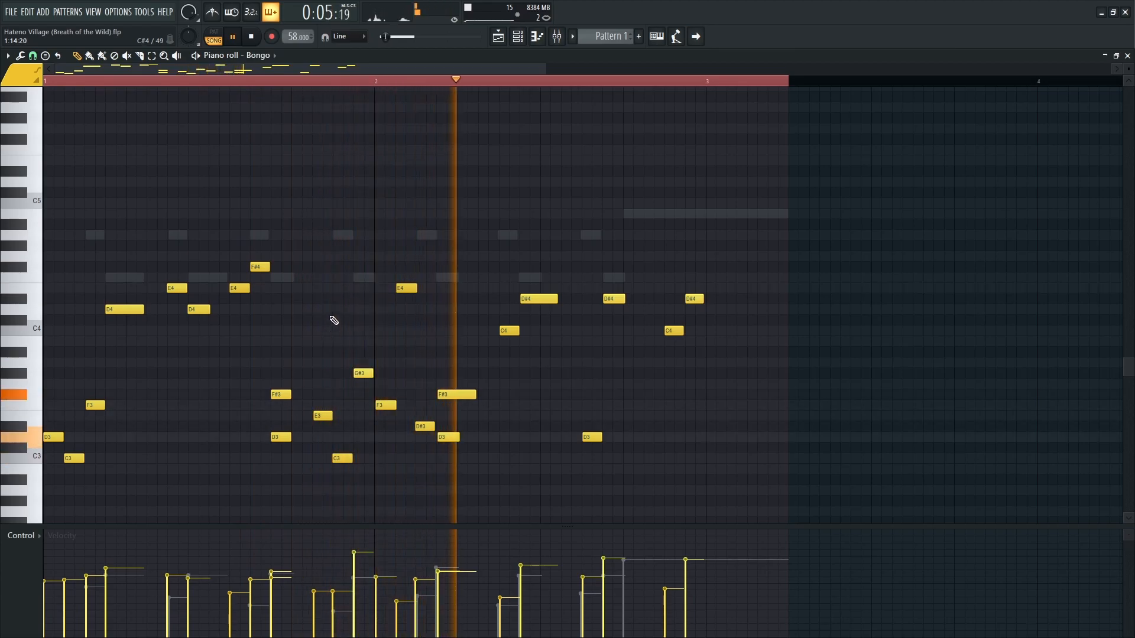
# Switch the Pattern 1 piano roll to the Shakers notes and to the Shakers #2 note, and play back both parts.
pyautogui.doubleClick(362, 279)
pyautogui.press('space')
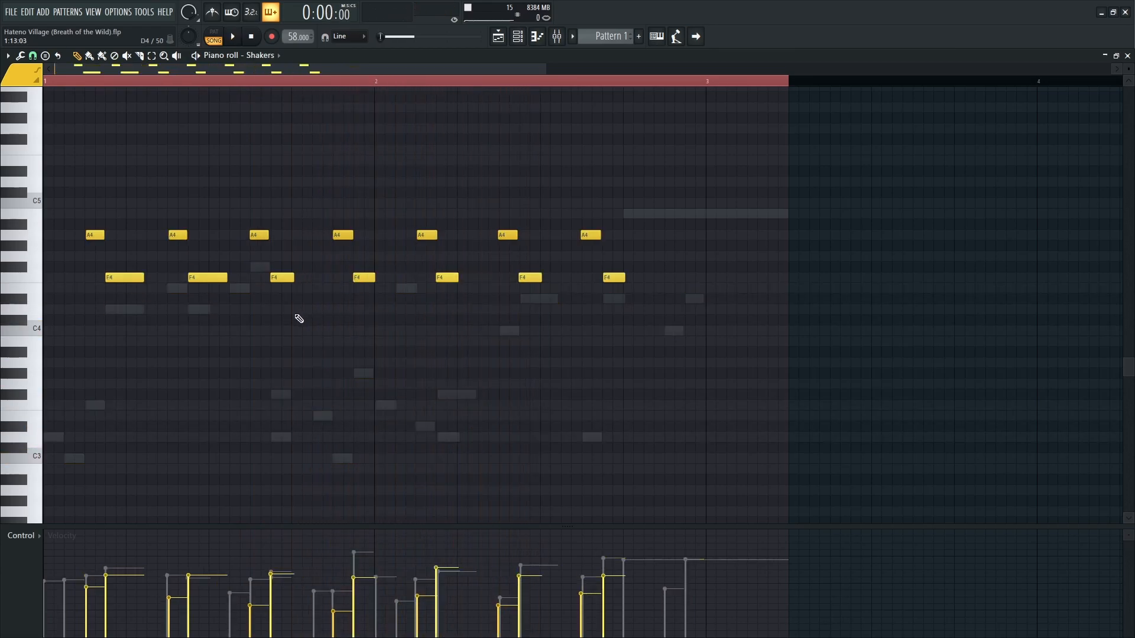
pyautogui.press('space')
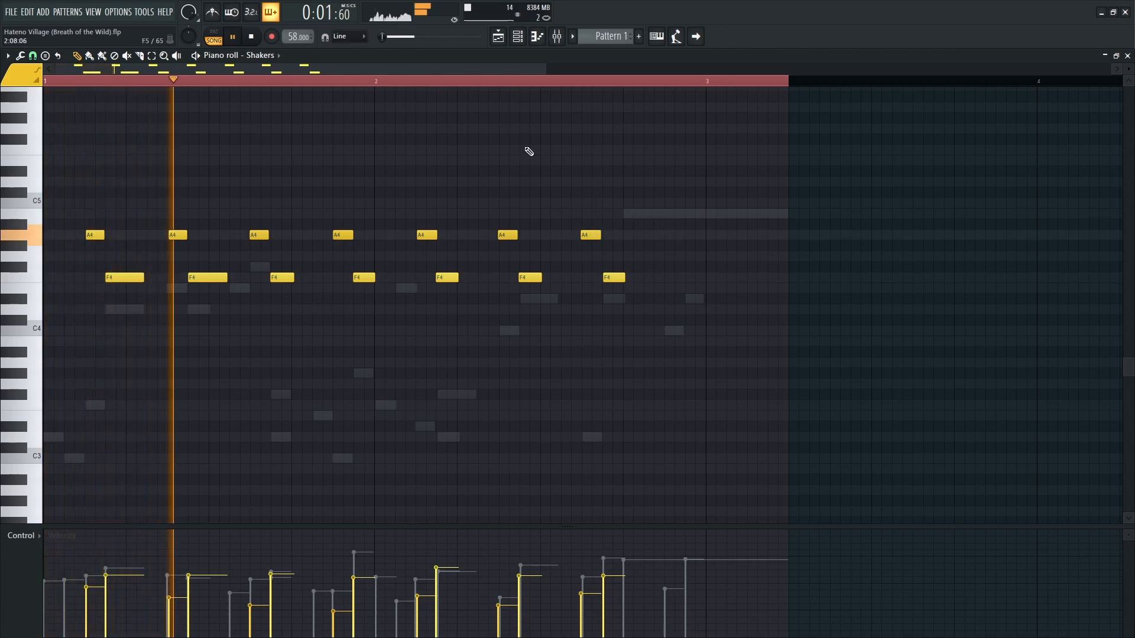
pyautogui.click(464, 81)
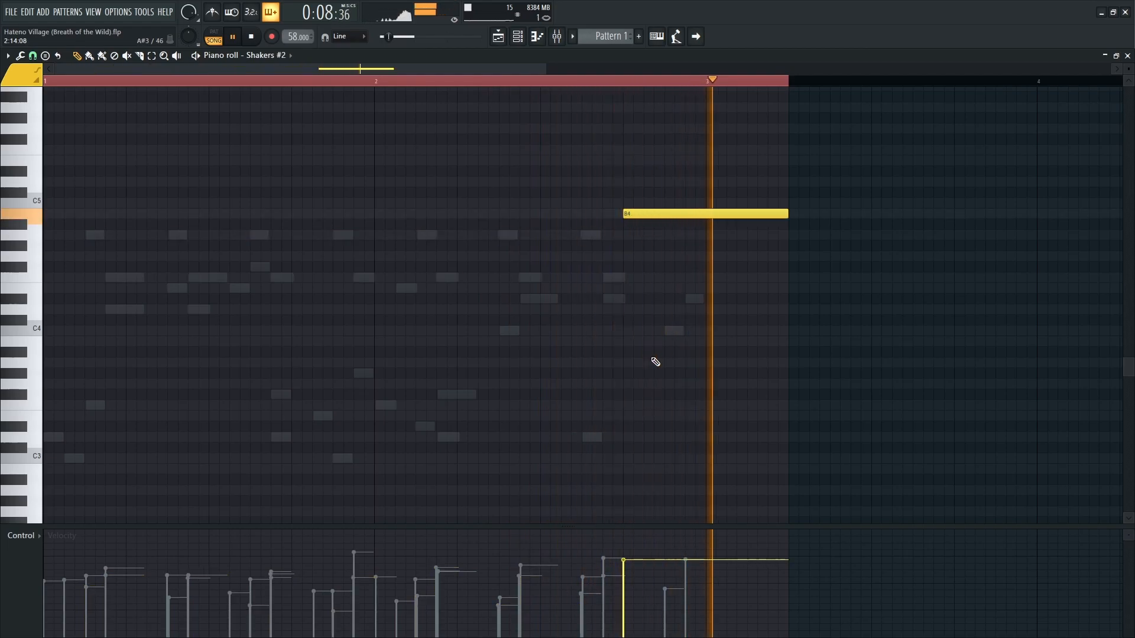
pyautogui.press('space')
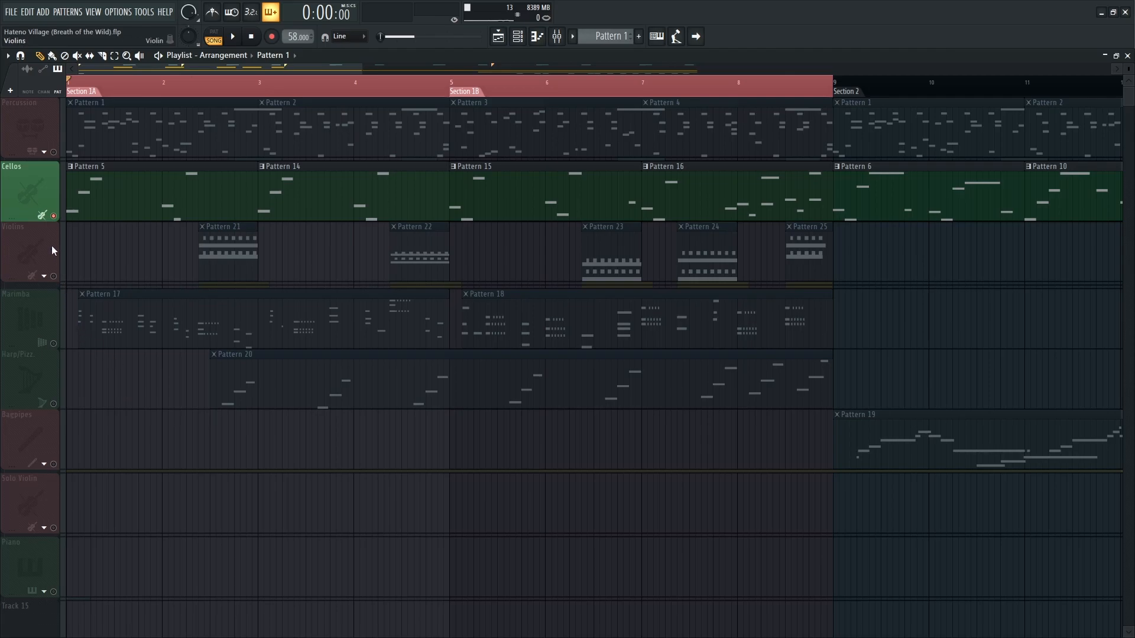
# Play back the Cellos' Pattern 5 in the piano roll, and return to the playlist to play from bar 3.
pyautogui.doubleClick(82, 209)
pyautogui.scroll(-1, 237, 342)
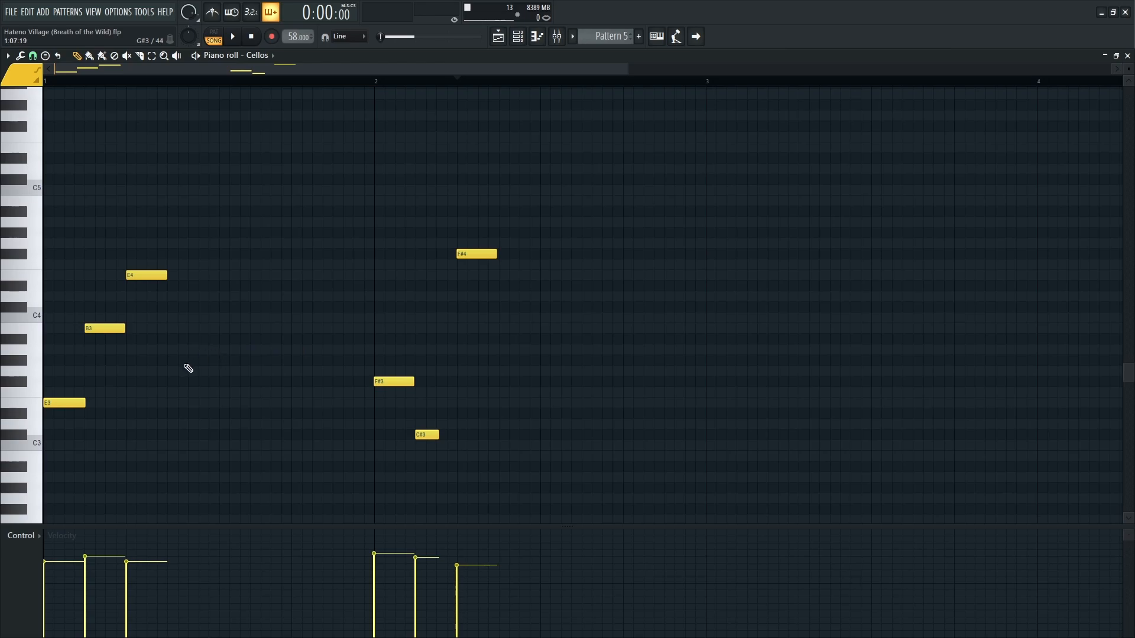
pyautogui.scroll(-3, 170, 355)
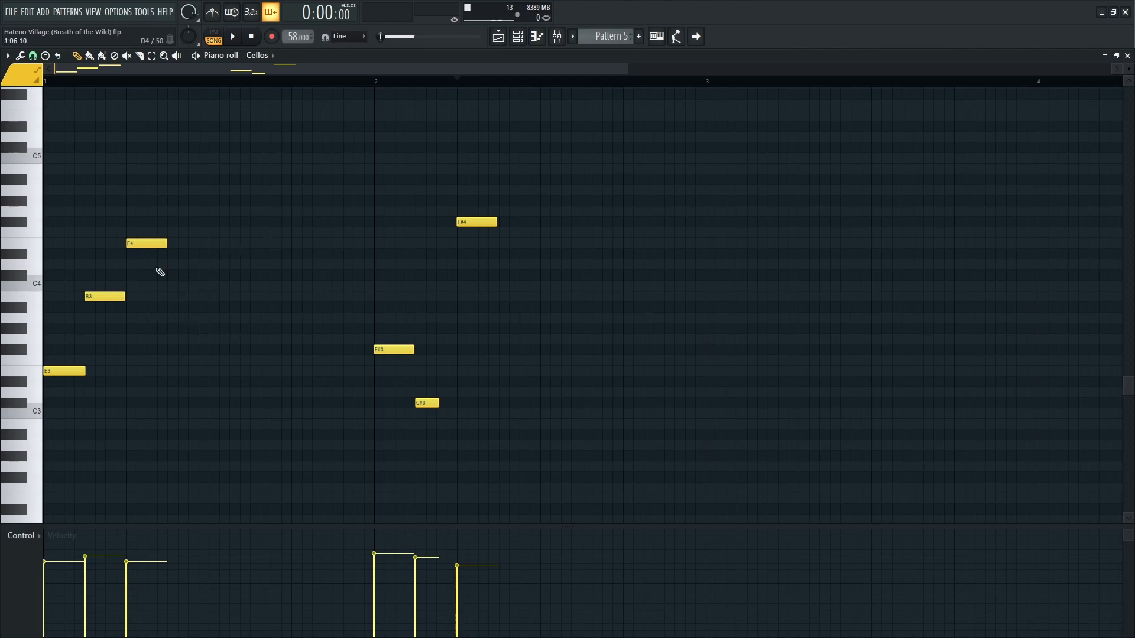
pyautogui.press('space')
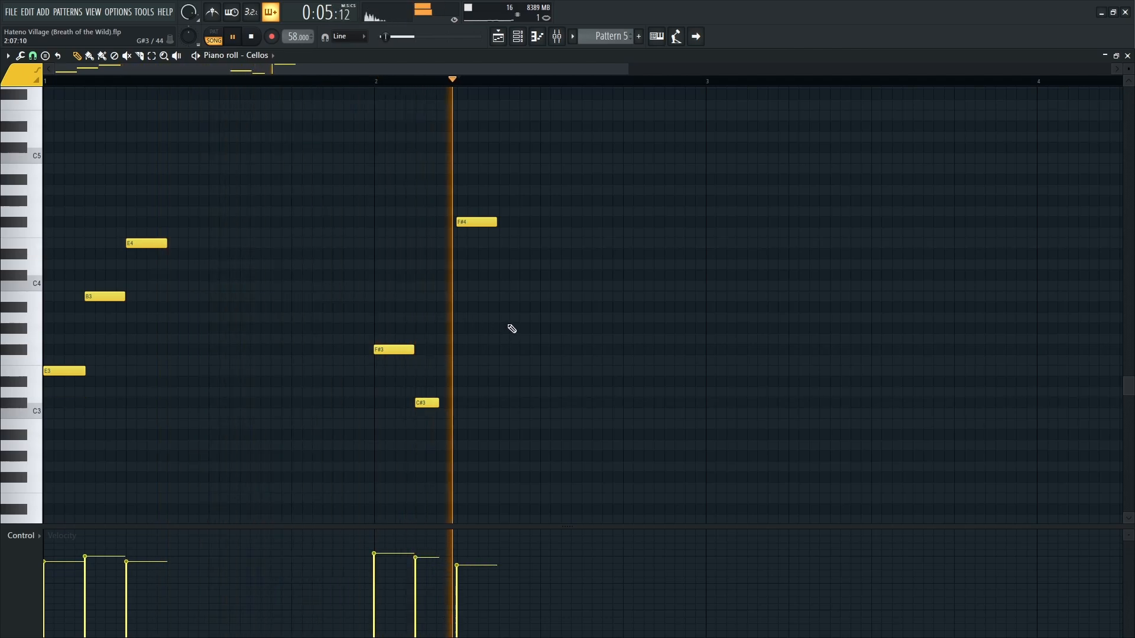
pyautogui.press('F5')
pyautogui.click(259, 81)
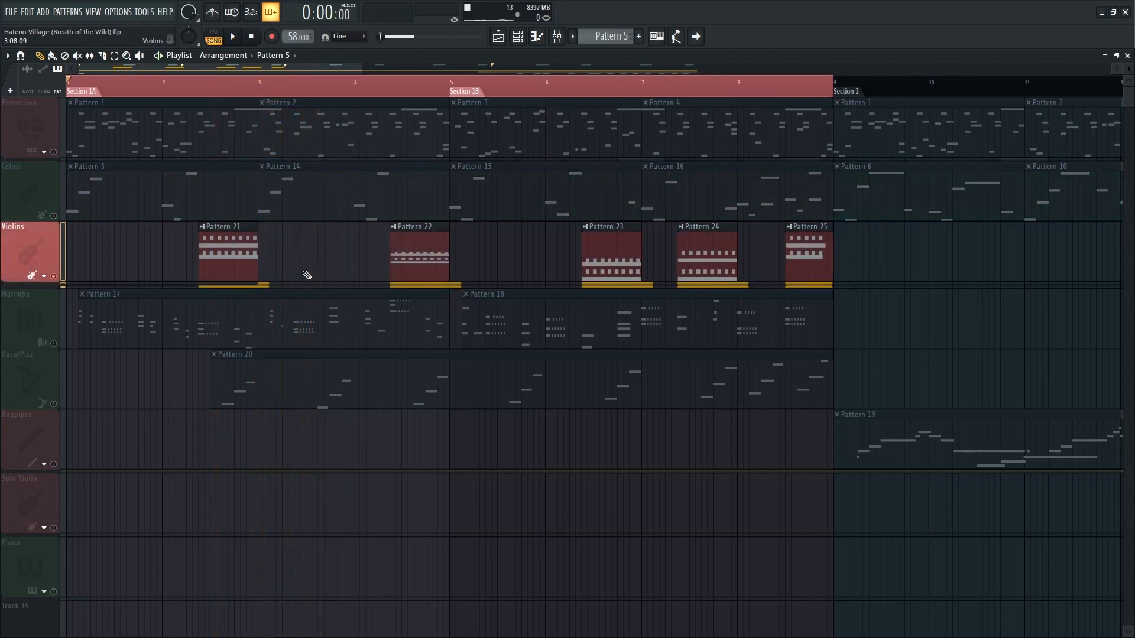
# Expand the Violins track group in the playlist to show its Solo Violin and Insert 22 volume automation clips.
pyautogui.scroll(3, 170, 254)
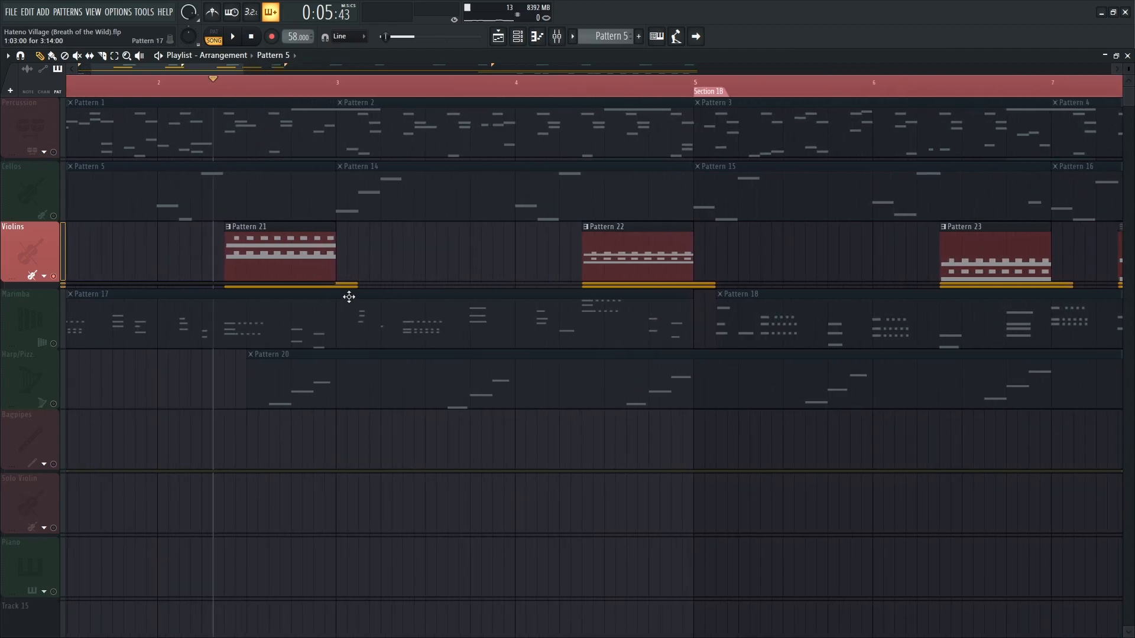
pyautogui.scroll(2, 355, 92)
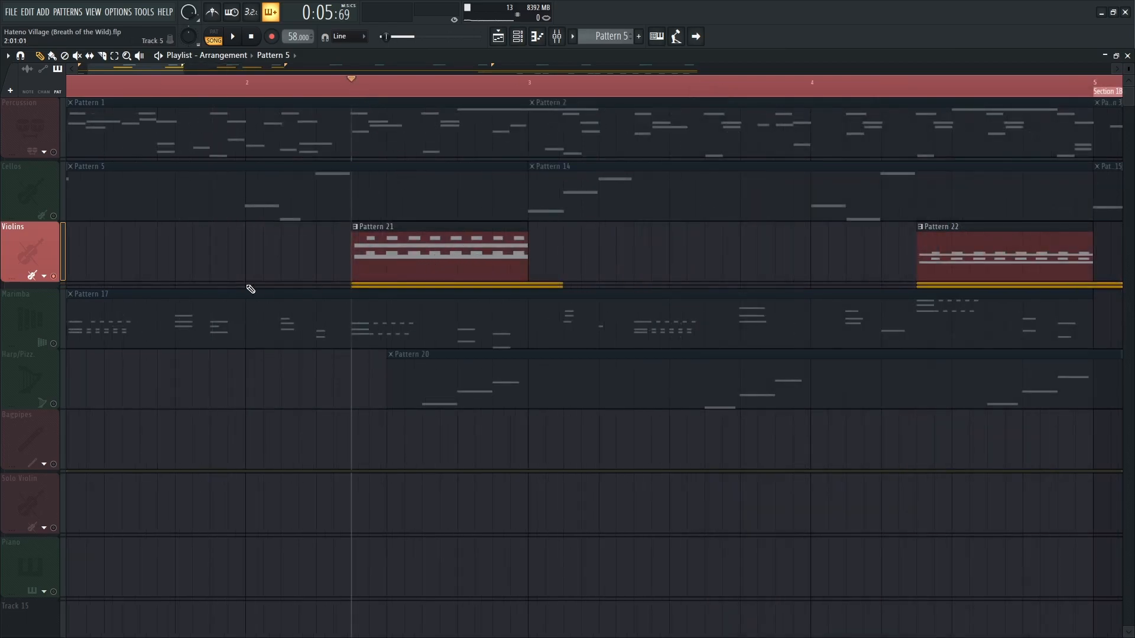
pyautogui.click(47, 277)
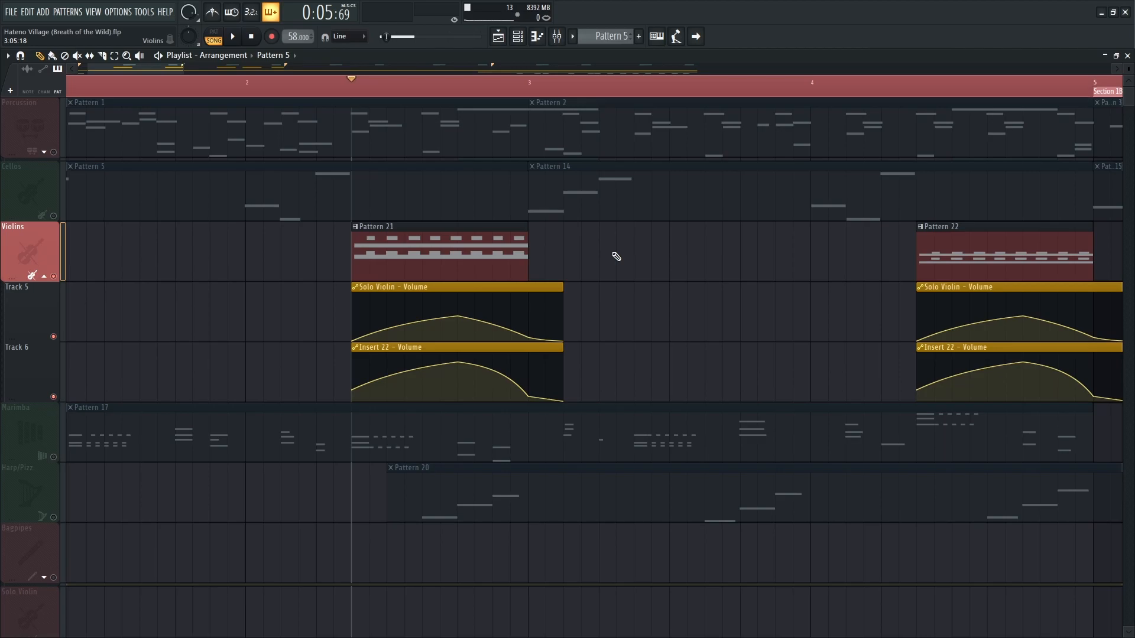
# Open the Violins' Pattern 21 in the piano roll and play back the Solo Violin notes.
pyautogui.doubleClick(478, 258)
pyautogui.scroll(5, 436, 322)
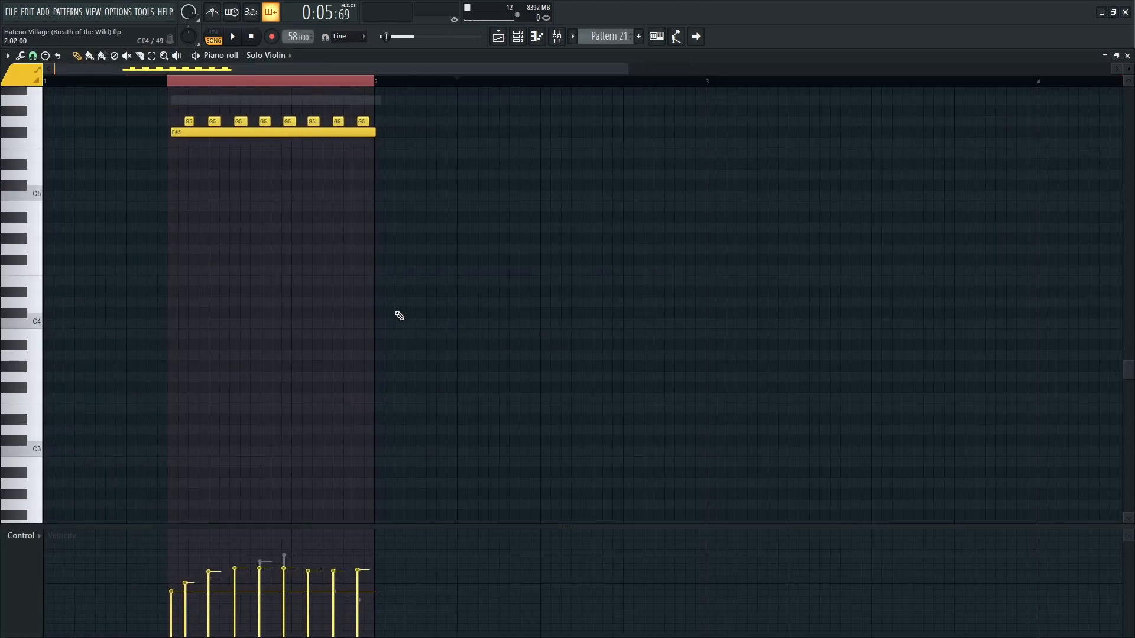
pyautogui.scroll(2, 130, 266)
pyautogui.moveTo(221, 274); pyautogui.dragTo(309, 326)
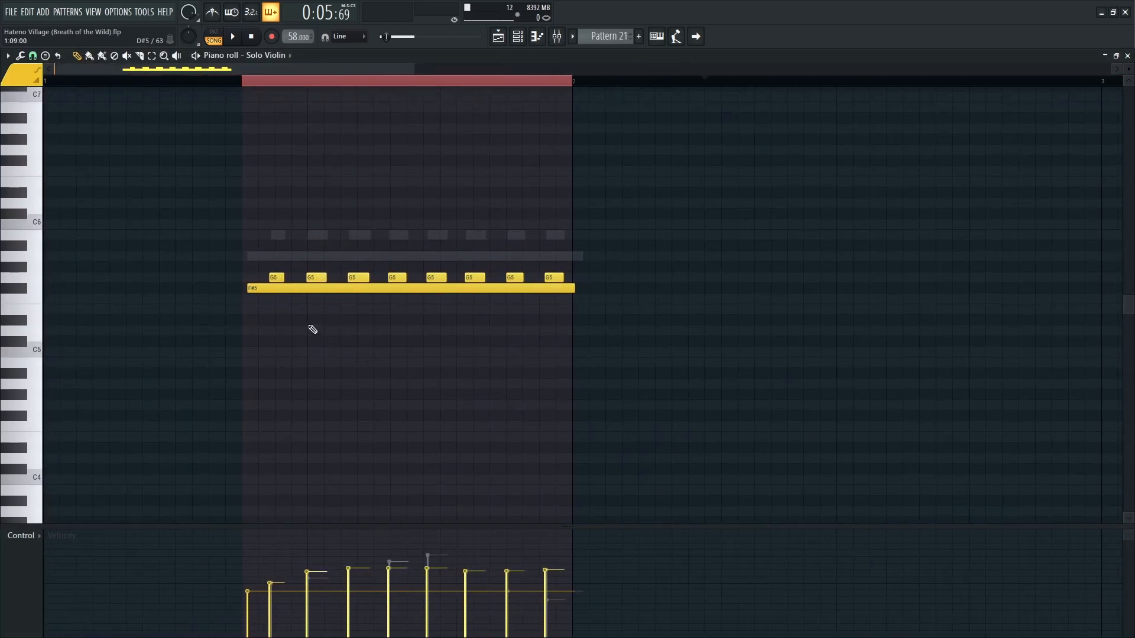
pyautogui.press('space')
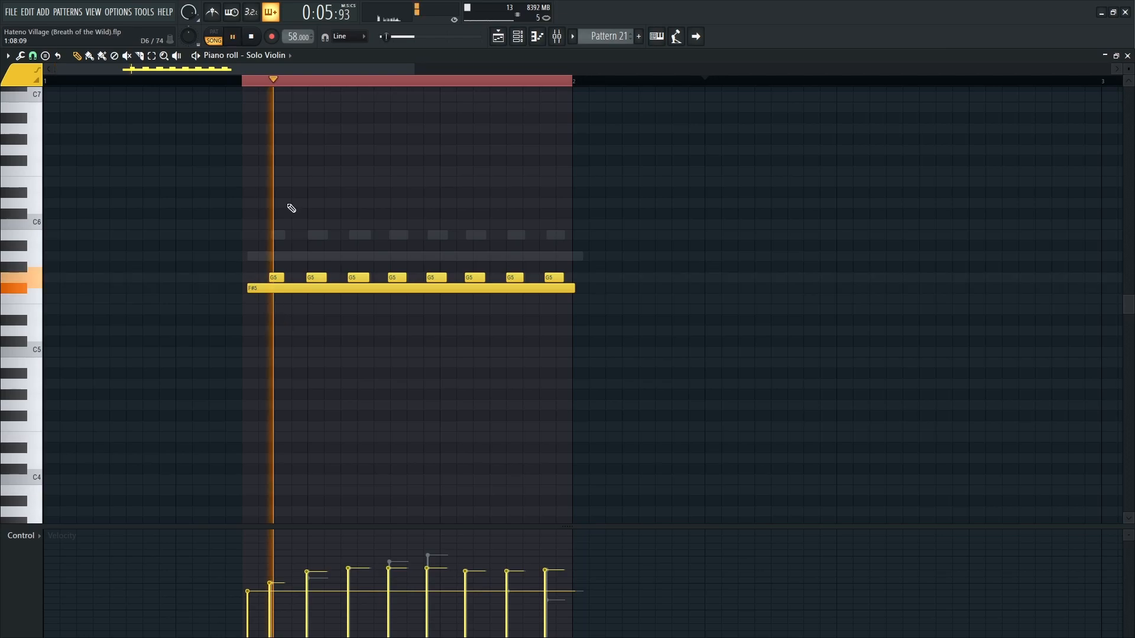
pyautogui.press('space')
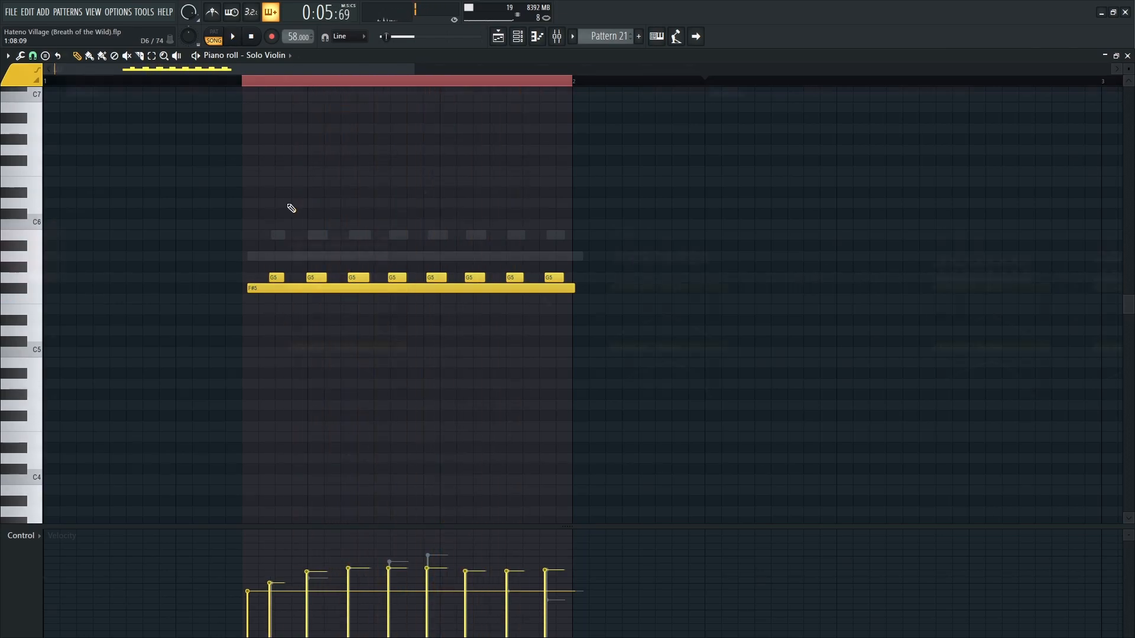
# Return to the playlist and play back the violin clips Pattern 22, 23, 24 and 25 from their starts.
pyautogui.press('F5')
pyautogui.scroll(-2, 551, 306)
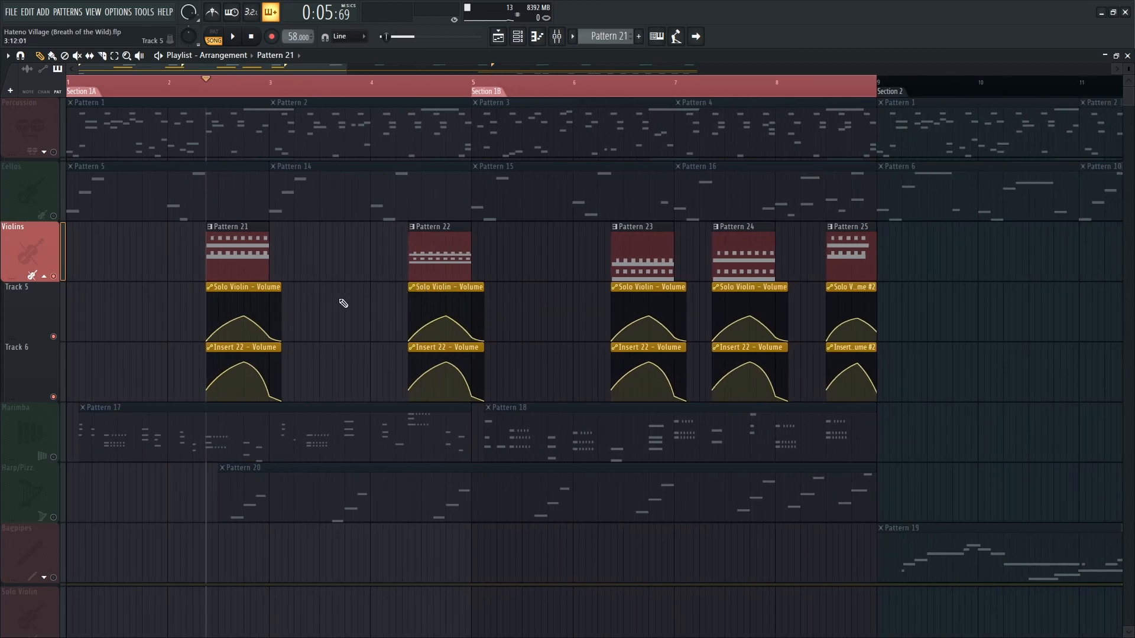
pyautogui.press('space')
pyautogui.click(410, 84)
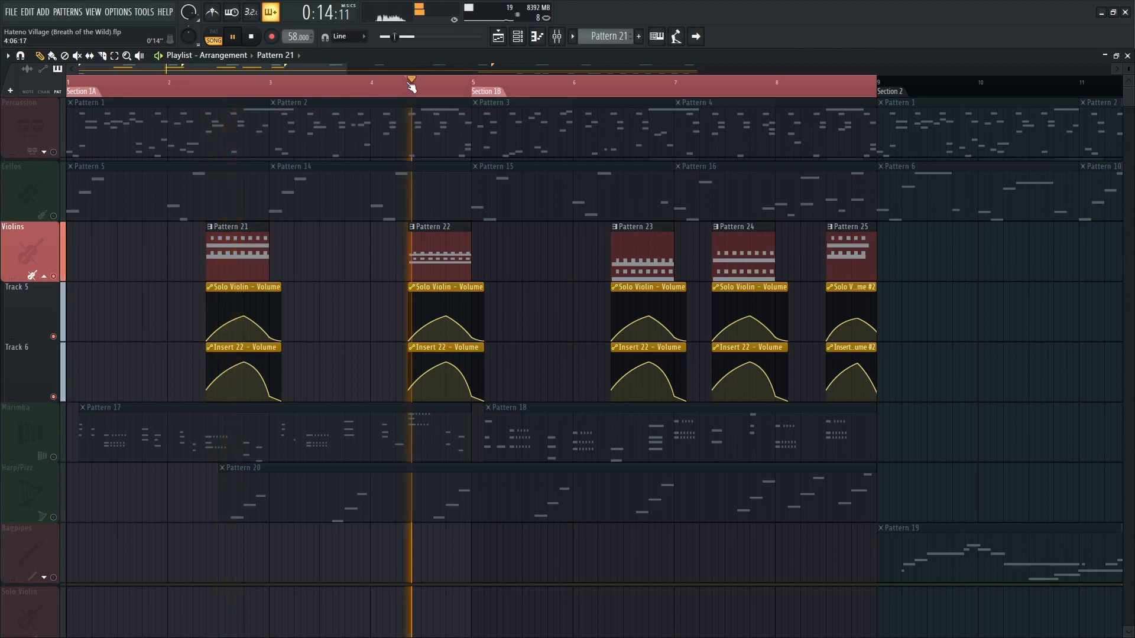
pyautogui.click(610, 83)
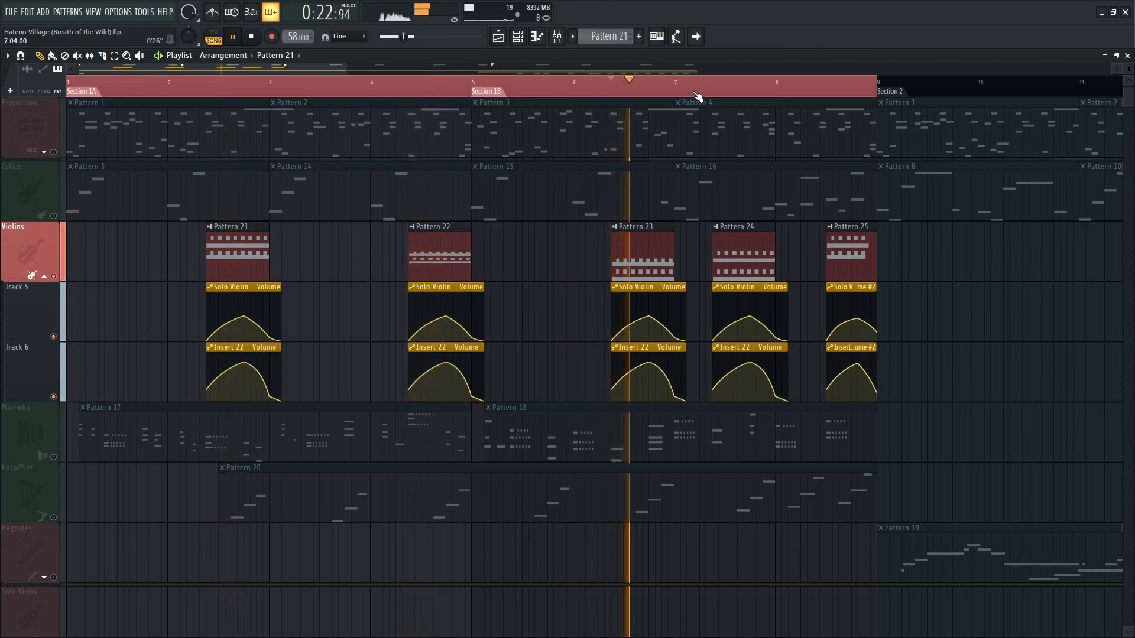
pyautogui.click(713, 84)
pyautogui.click(835, 95)
pyautogui.press('space')
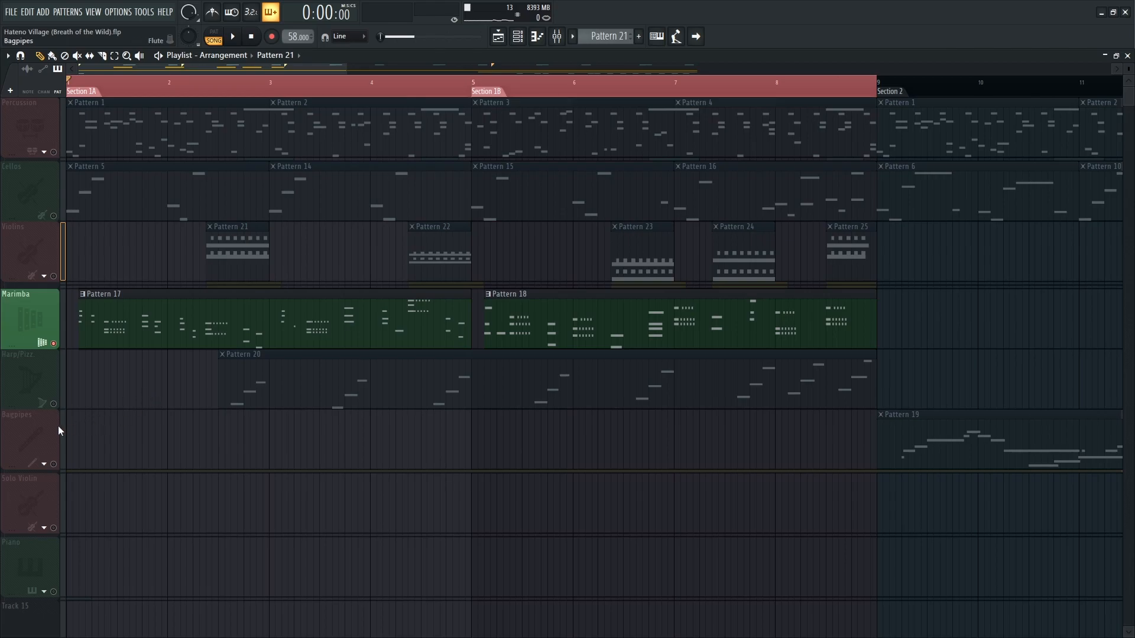
# Play back the Marimba's Pattern 17 in the piano roll, examine its remaining notes and return to the playlist.
pyautogui.scroll(4, 62, 431)
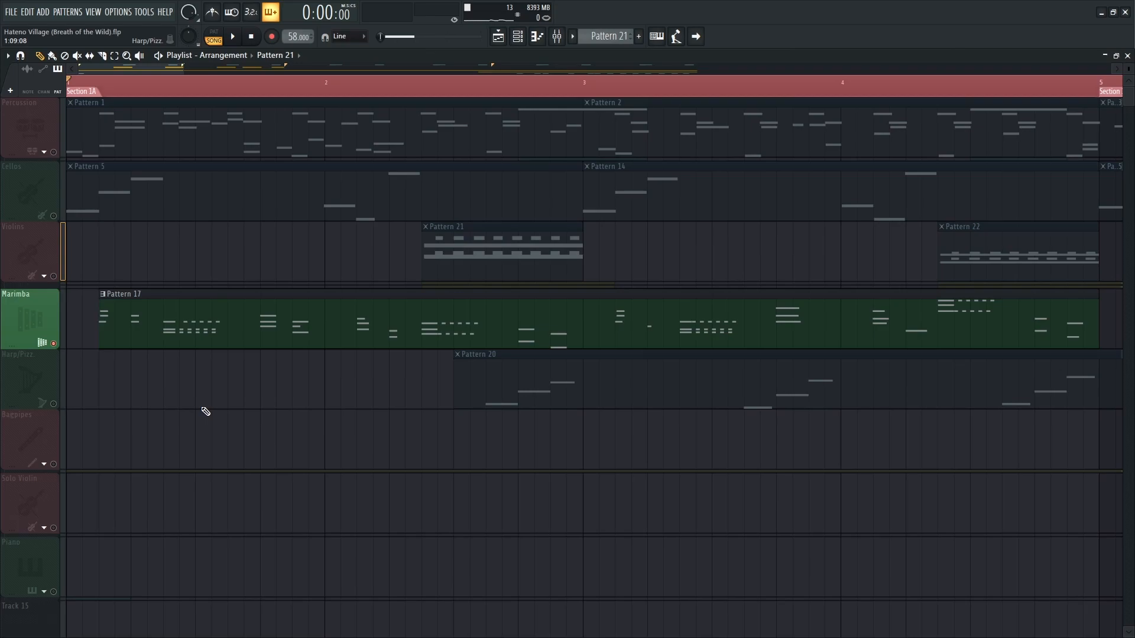
pyautogui.doubleClick(143, 319)
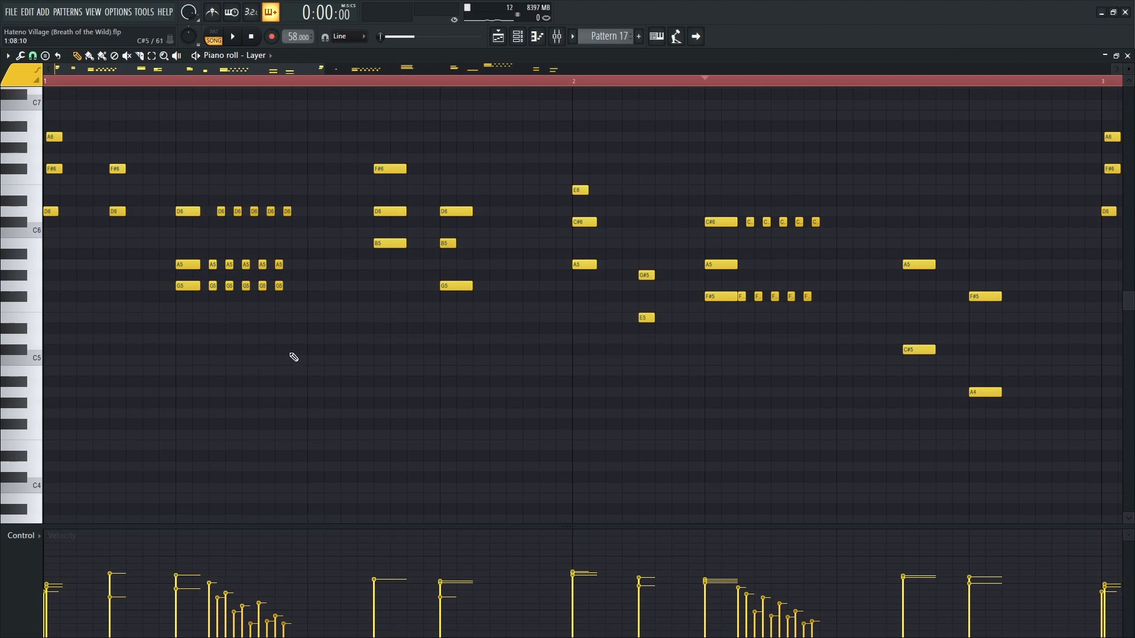
pyautogui.scroll(2, 228, 400)
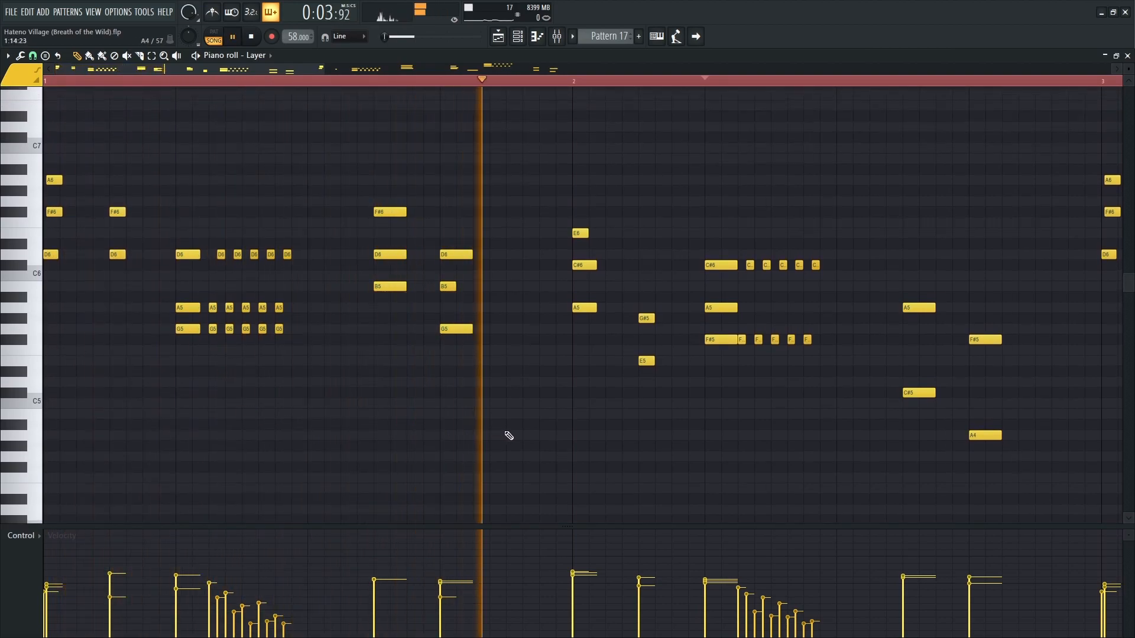
pyautogui.scroll(-1, 509, 435)
pyautogui.scroll(-1, 510, 436)
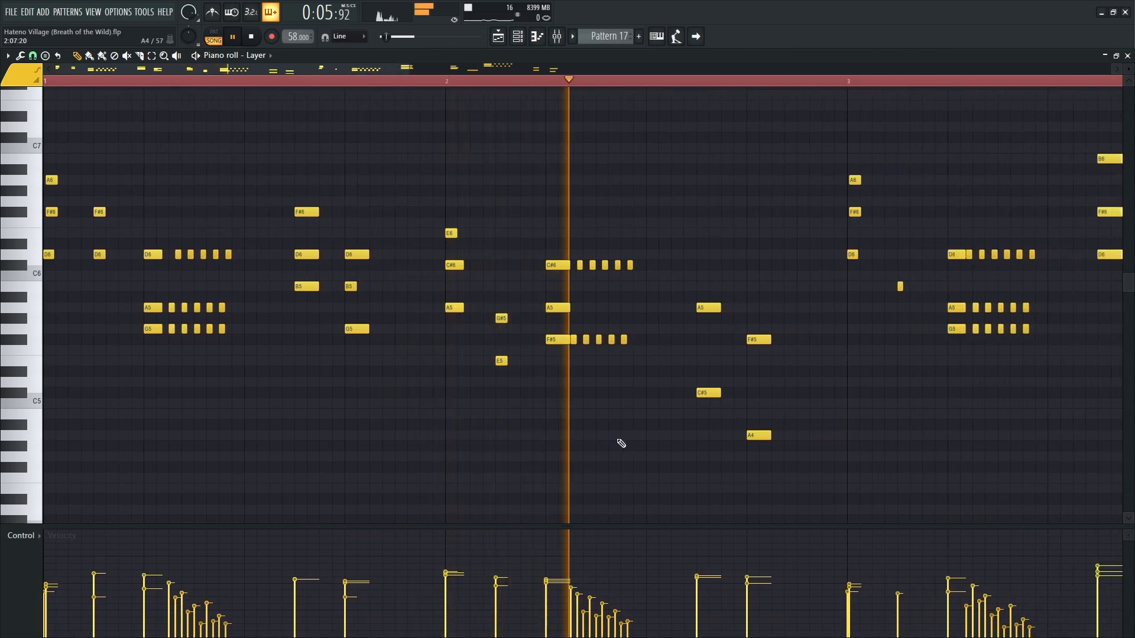
pyautogui.press('space')
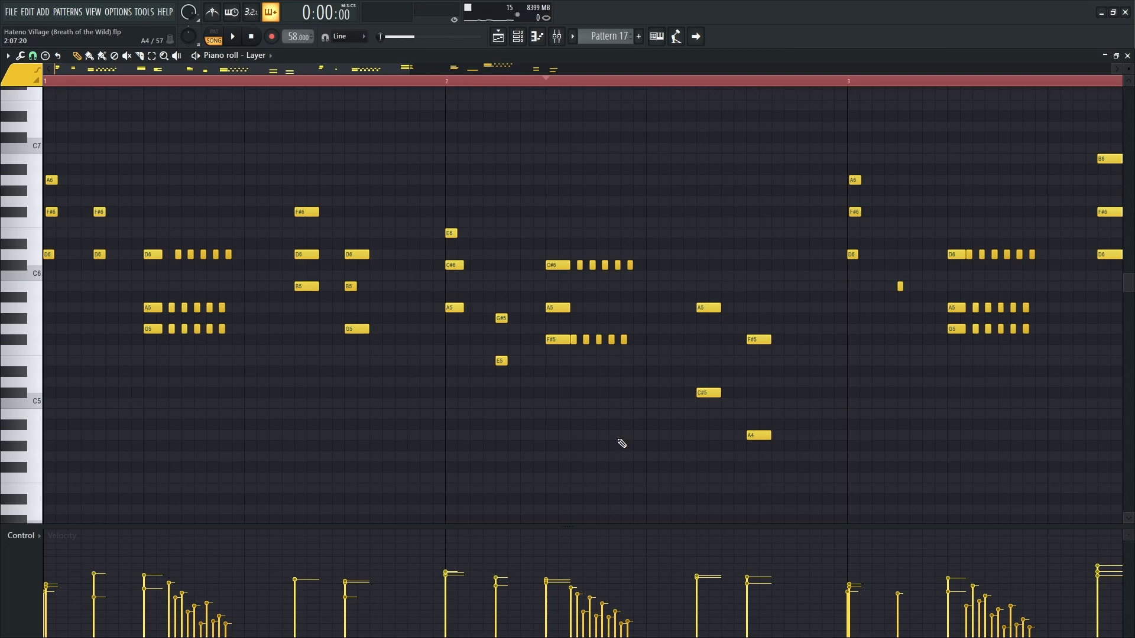
pyautogui.scroll(-2, 601, 433)
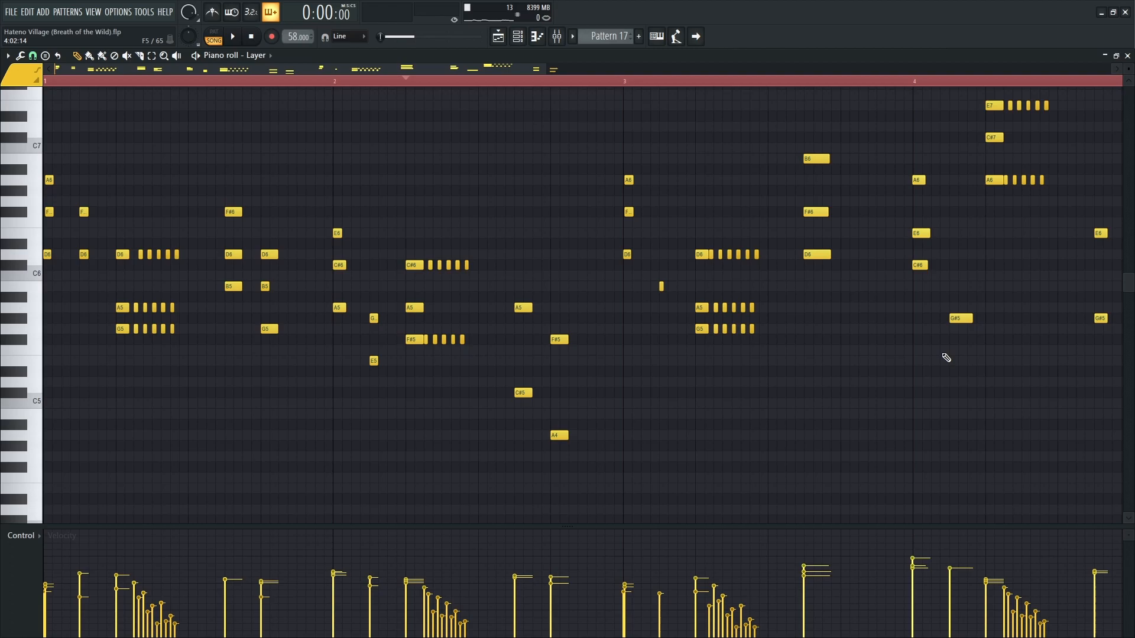
pyautogui.press('F5')
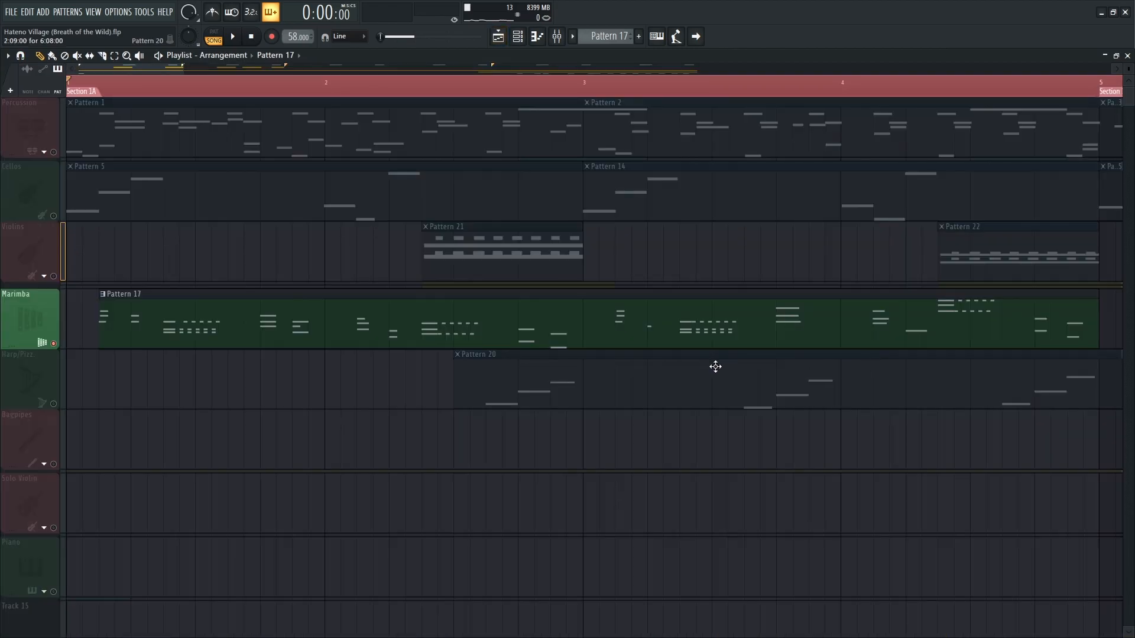
# Open the Marimba's Pattern 18 in Section 1B in the piano roll and play it back.
pyautogui.moveTo(715, 367); pyautogui.dragTo(558, 370)
pyautogui.moveTo(757, 397); pyautogui.dragTo(261, 438)
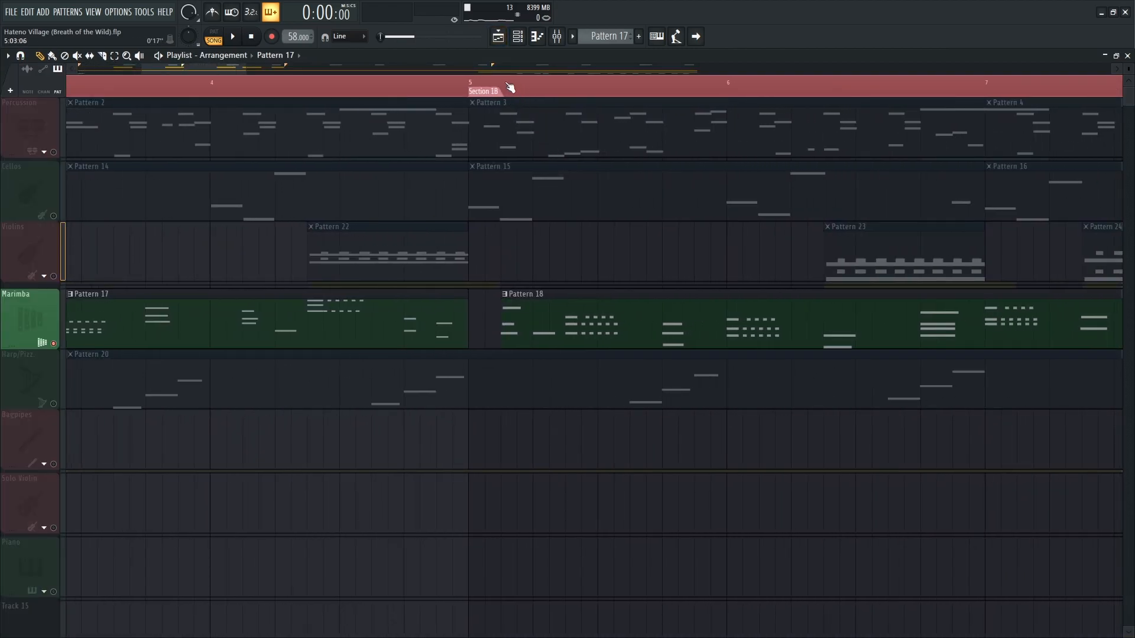
pyautogui.doubleClick(636, 322)
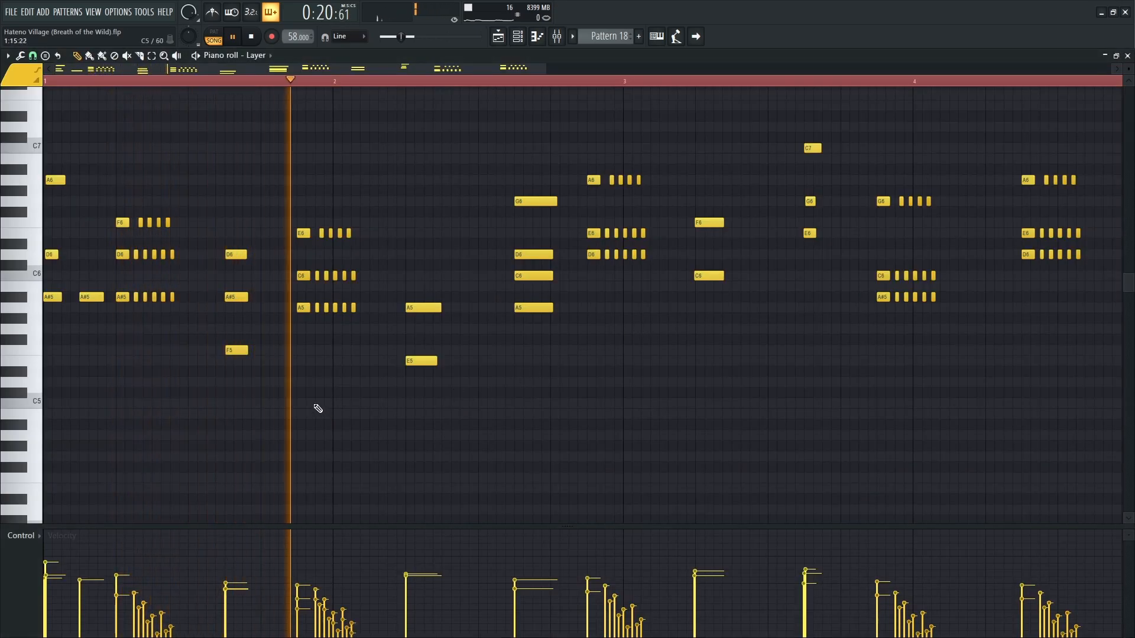
pyautogui.moveTo(736, 379); pyautogui.dragTo(506, 426)
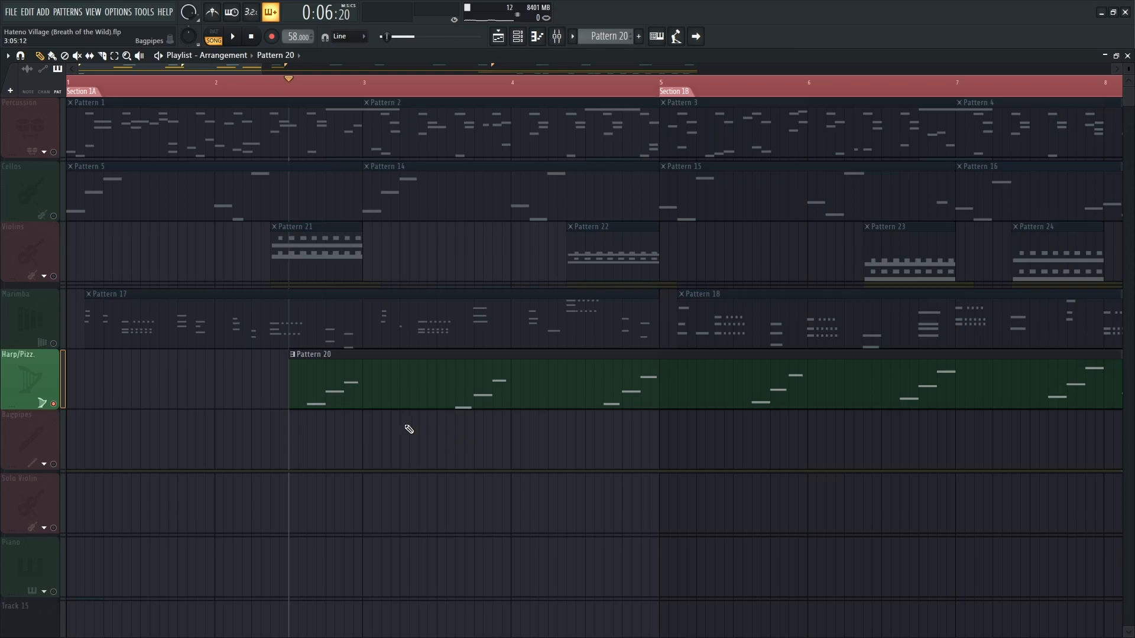
# Unmute the Cellos and play them with the Harp/Pizz. track in Section 1, and play the section with all tracks.
pyautogui.keyDown('ctrl'); pyautogui.scroll(3, 307, 433); pyautogui.keyUp('ctrl')
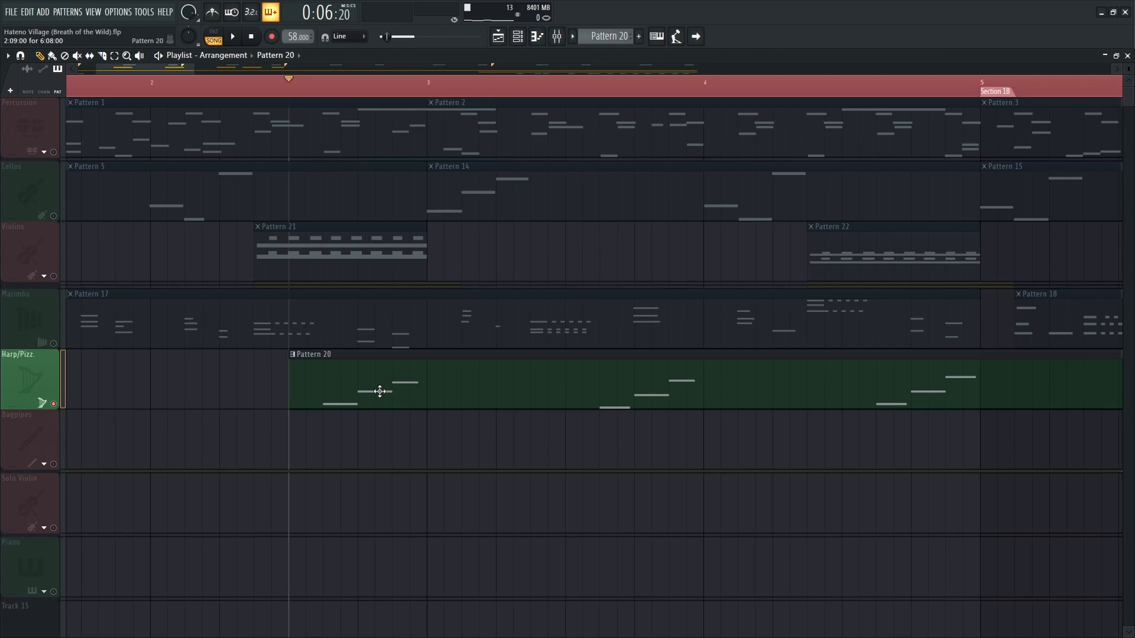
pyautogui.click(60, 217)
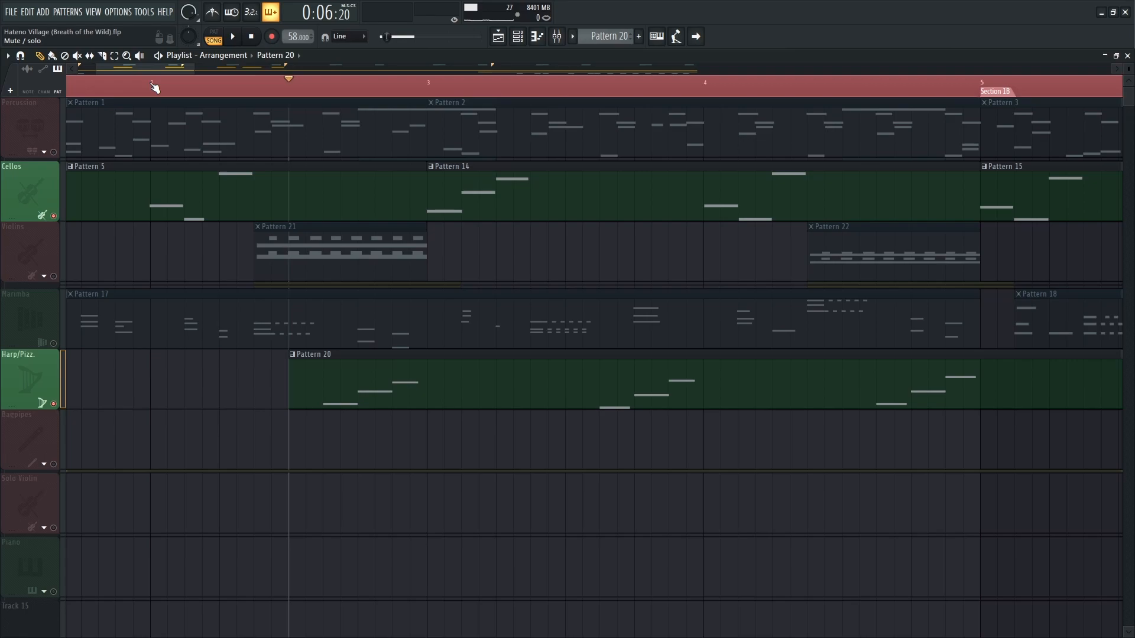
pyautogui.press('space')
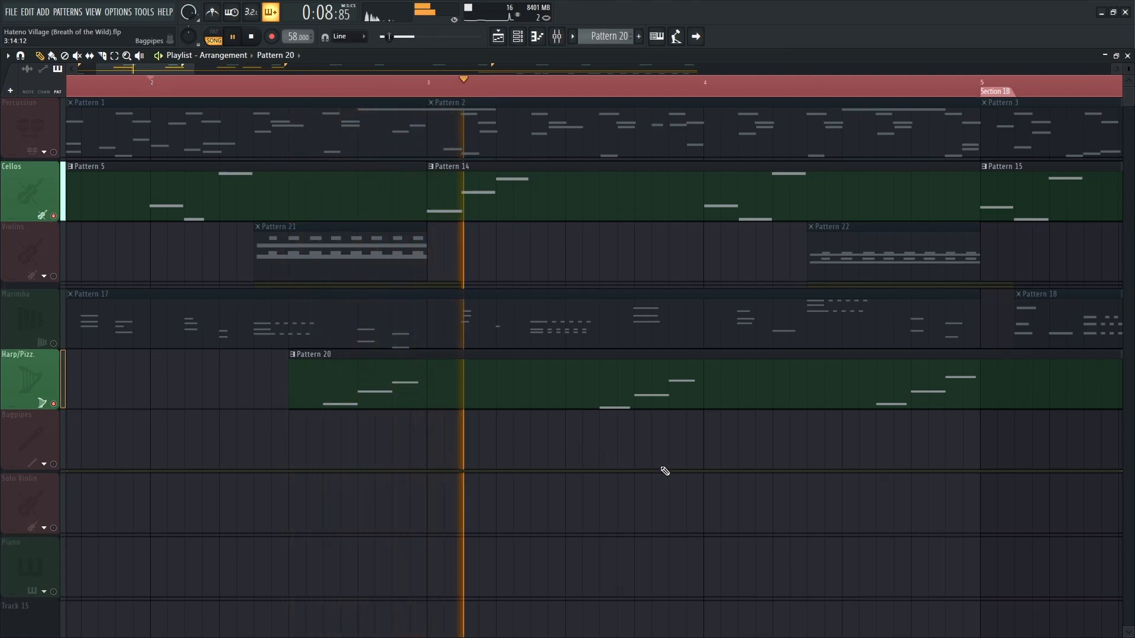
pyautogui.moveTo(719, 449); pyautogui.dragTo(514, 461)
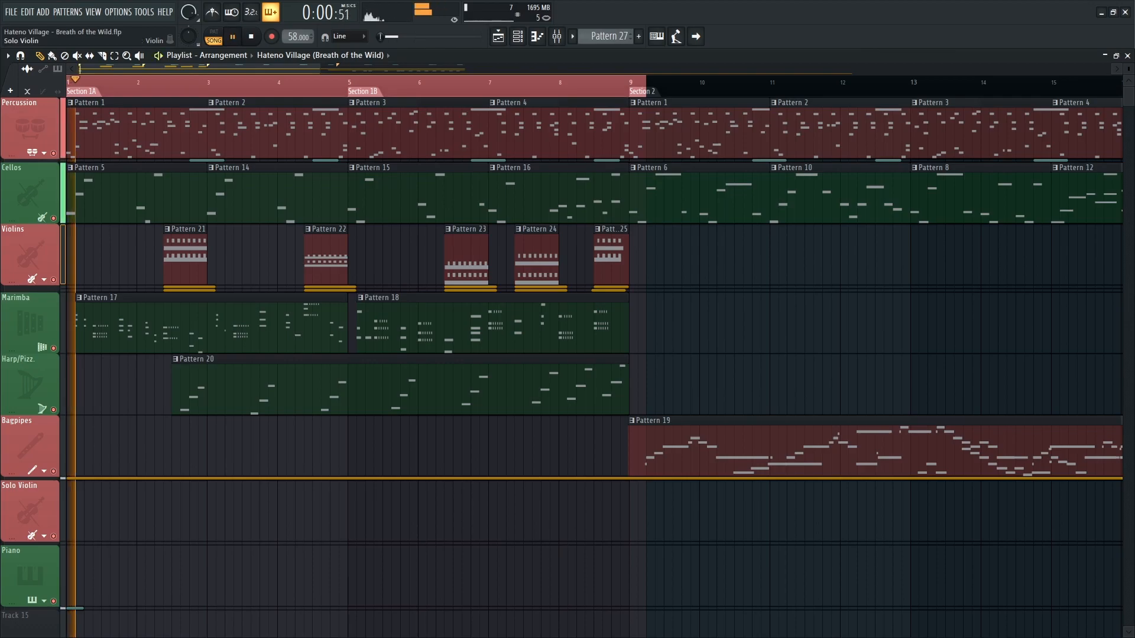
pyautogui.scroll(5, 595, 366)
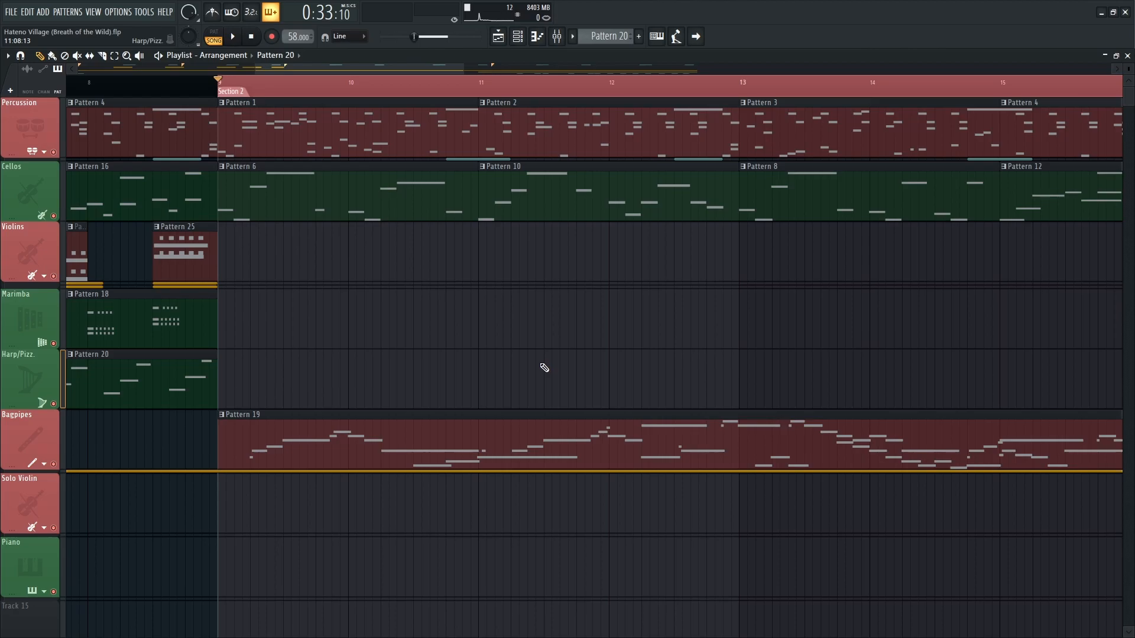
# Open the Bagpipes' Pattern 19 in Section 2 in the piano roll, view Bagpipe #1 and #2, and play it from Bagpipes #3.
pyautogui.hscroll(-2, 416, 453)
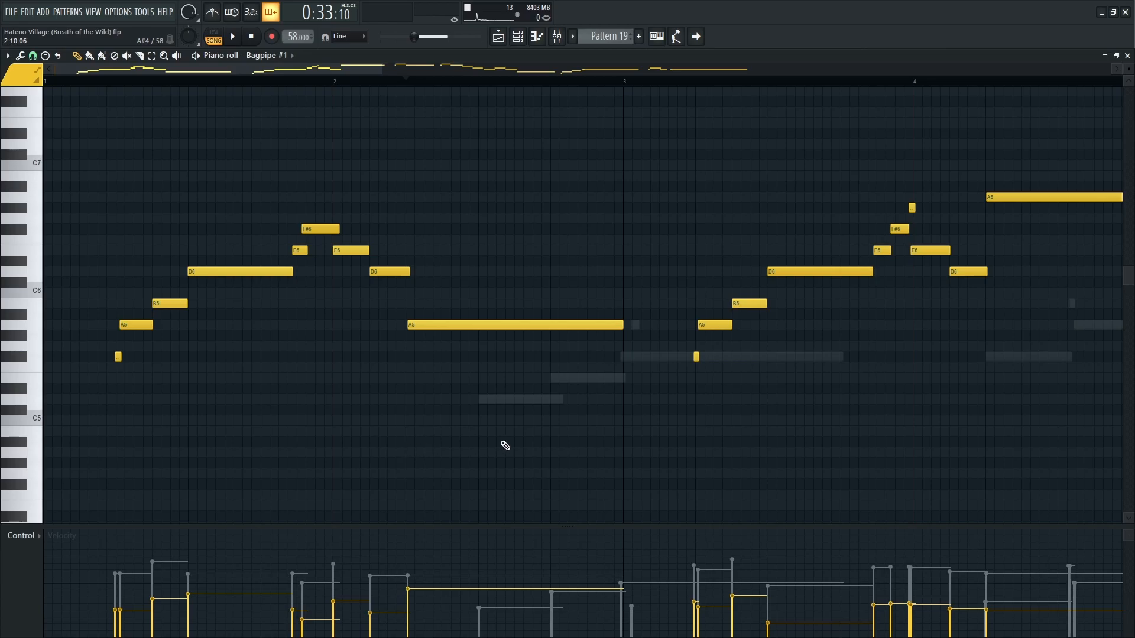
pyautogui.scroll(1, 502, 448)
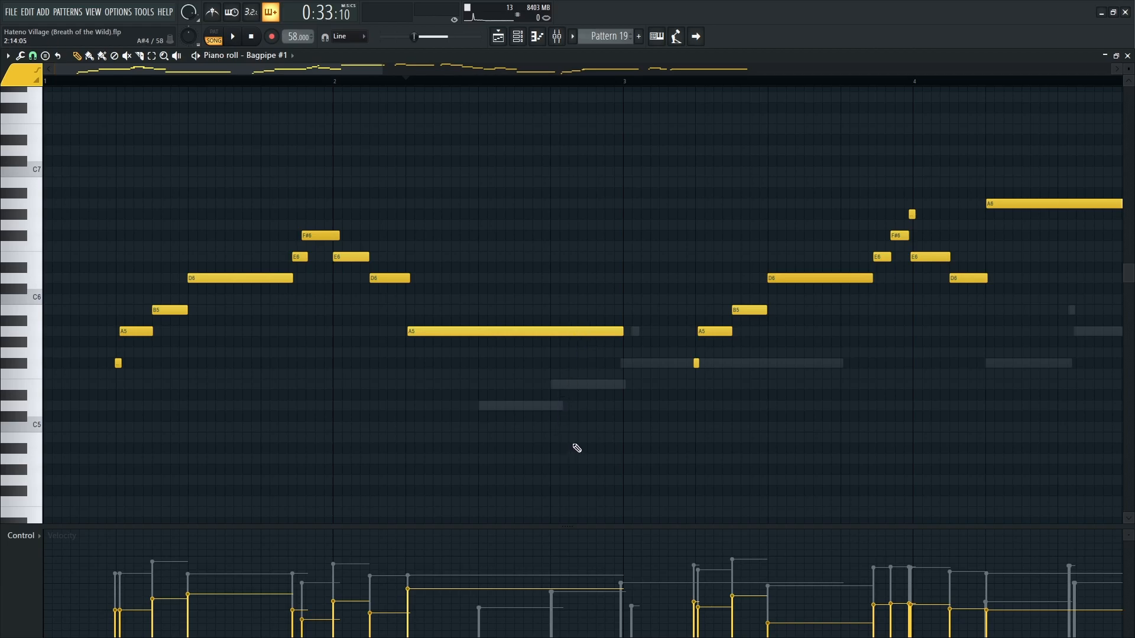
pyautogui.doubleClick(544, 409)
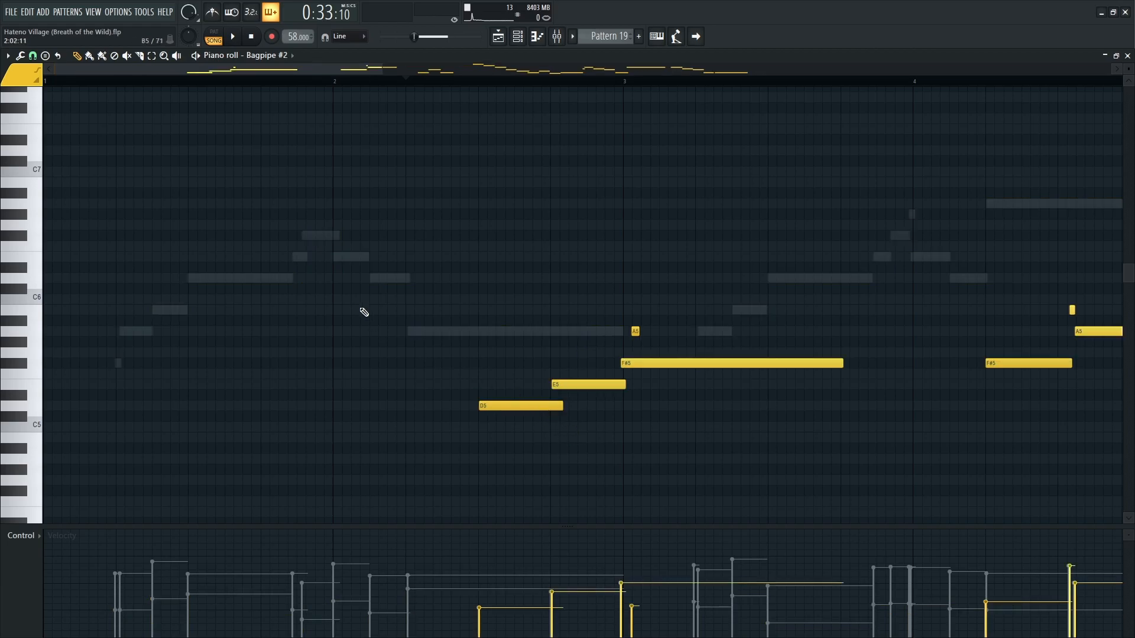
pyautogui.doubleClick(231, 279)
pyautogui.press('space')
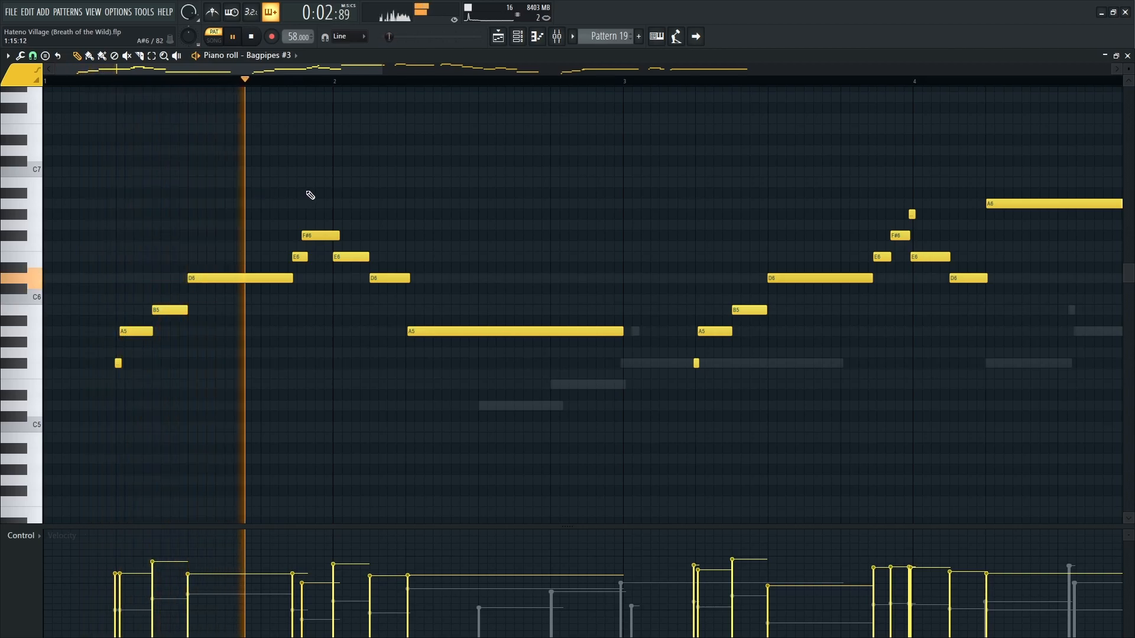
# Follow Pattern 19's playback in the piano roll by switching to the Bagpipe #2 notes and on to Bagpipe #1.
pyautogui.scroll(1, 363, 213)
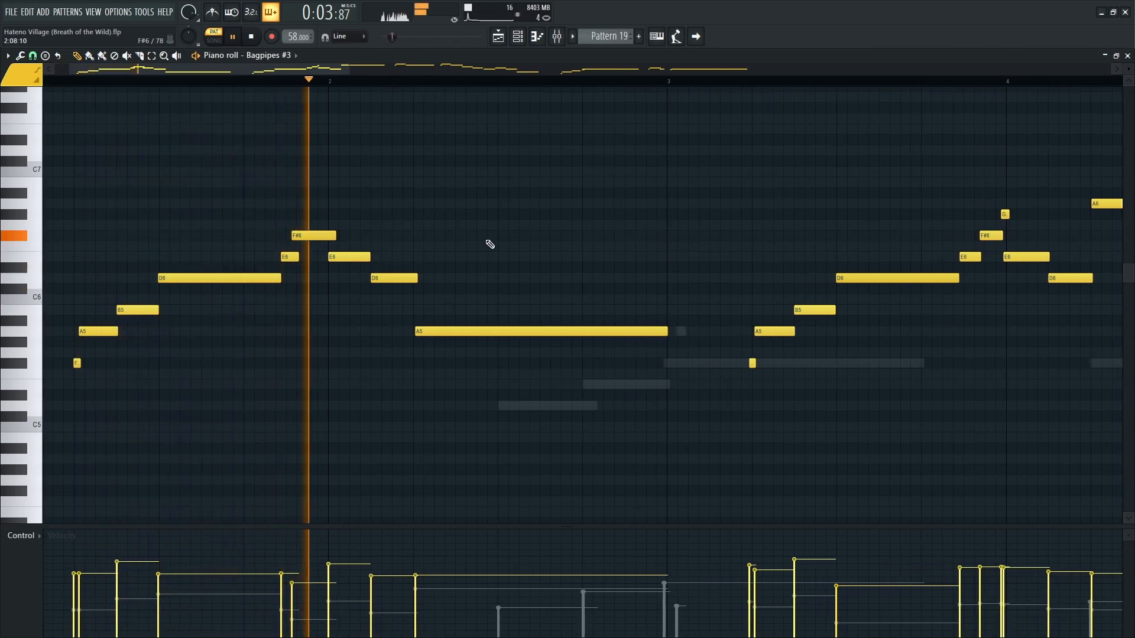
pyautogui.doubleClick(562, 407)
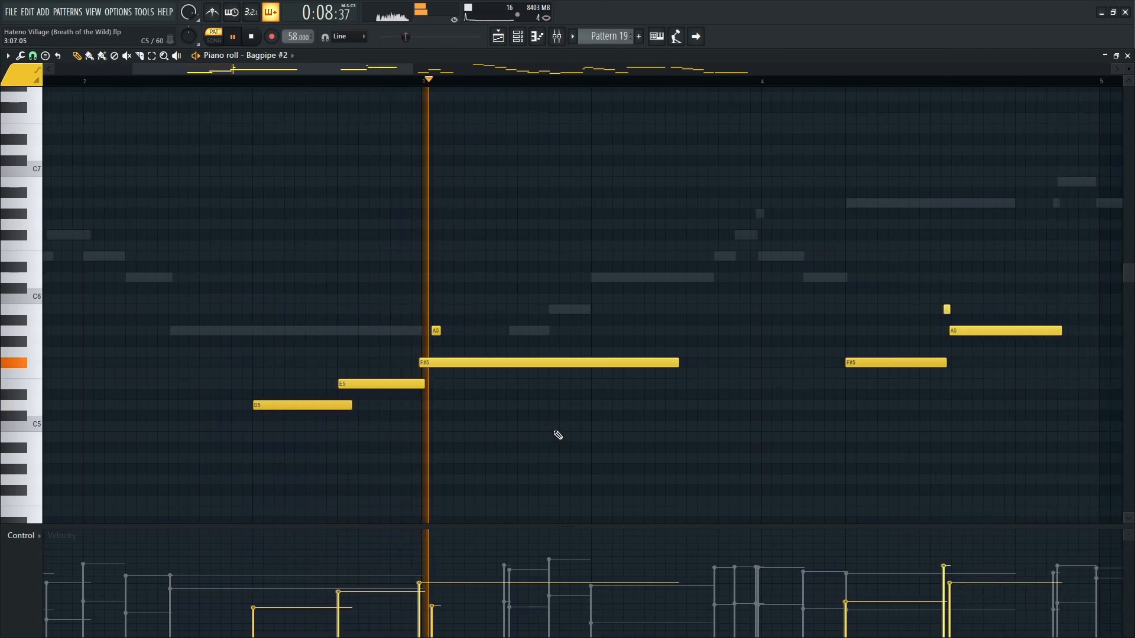
pyautogui.doubleClick(537, 332)
pyautogui.moveTo(735, 373); pyautogui.dragTo(409, 384)
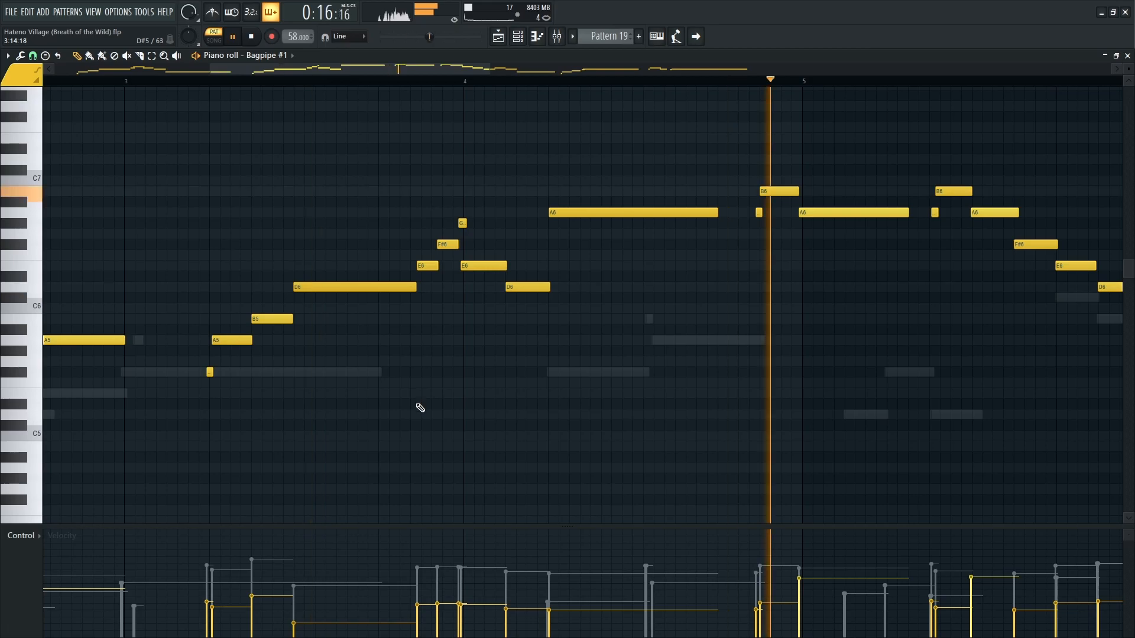
# Replay Pattern 19 from its start while alternating between the Bagpipe #1 and Bagpipe #2 notes, and stop the playback.
pyautogui.press('space')
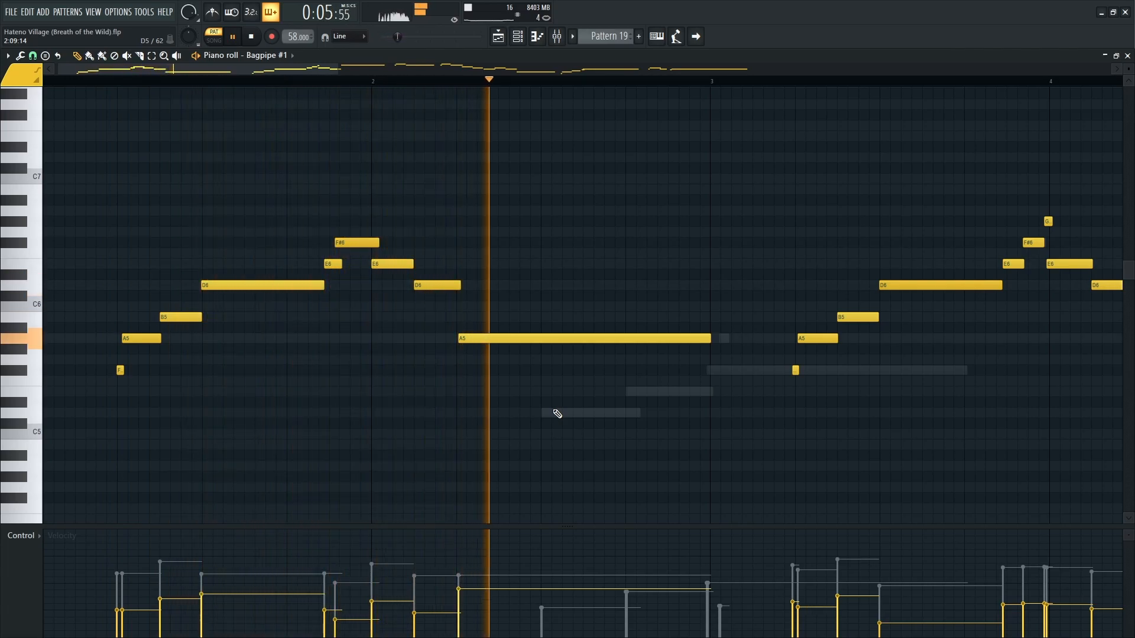
pyautogui.doubleClick(576, 415)
pyautogui.moveTo(798, 452); pyautogui.dragTo(441, 454)
pyautogui.doubleClick(474, 341)
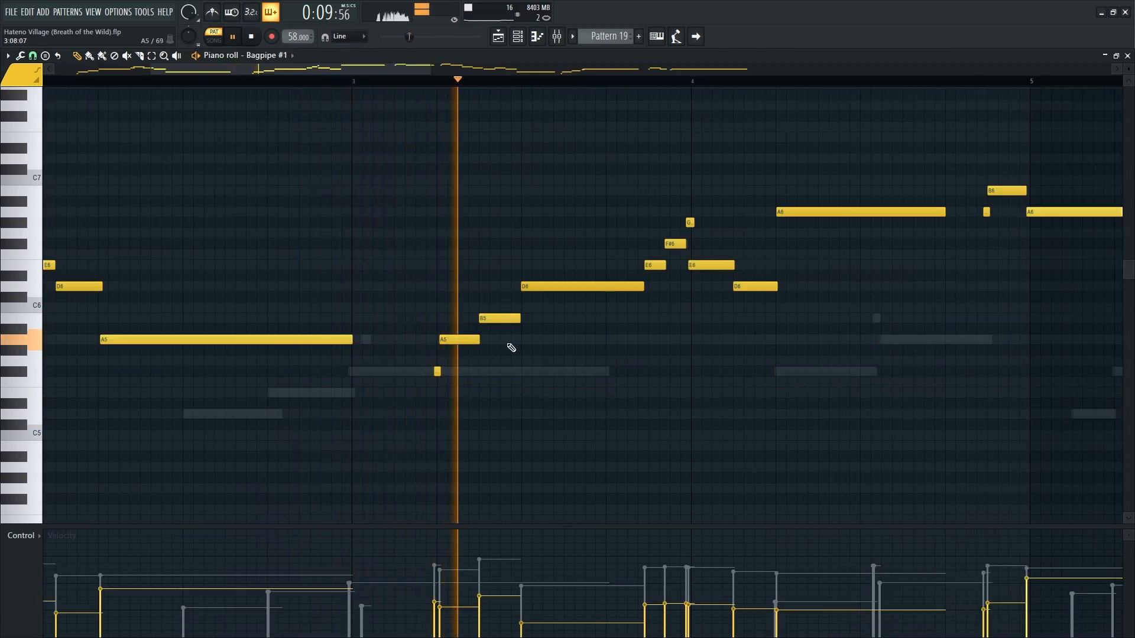
pyautogui.moveTo(837, 413); pyautogui.dragTo(516, 419)
pyautogui.doubleClick(527, 378)
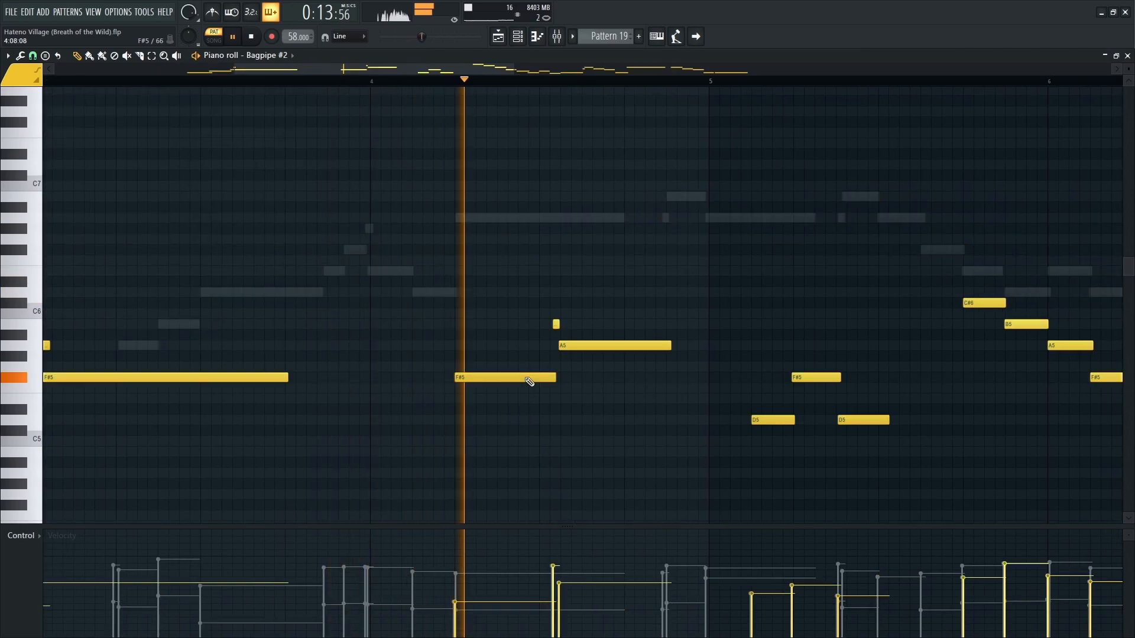
pyautogui.press('space')
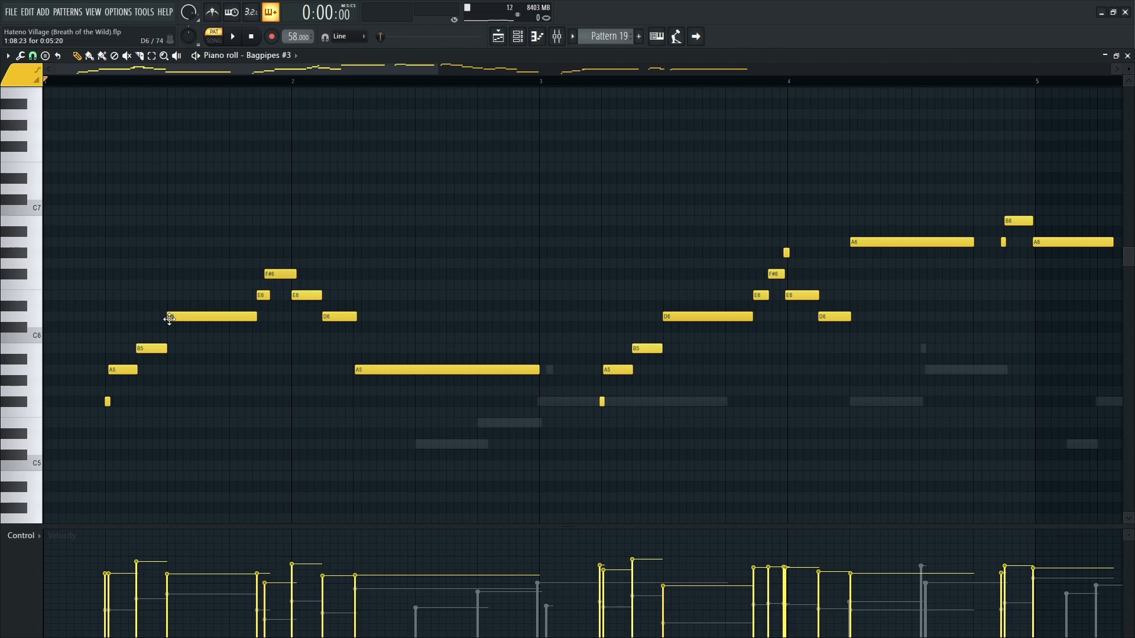
# Compare the Bagpipes #3, Bagpipe #1 and Bagpipes #4 channels' notes in Pattern 19, returning to Bagpipes #3.
pyautogui.click(201, 313)
pyautogui.press('Up')
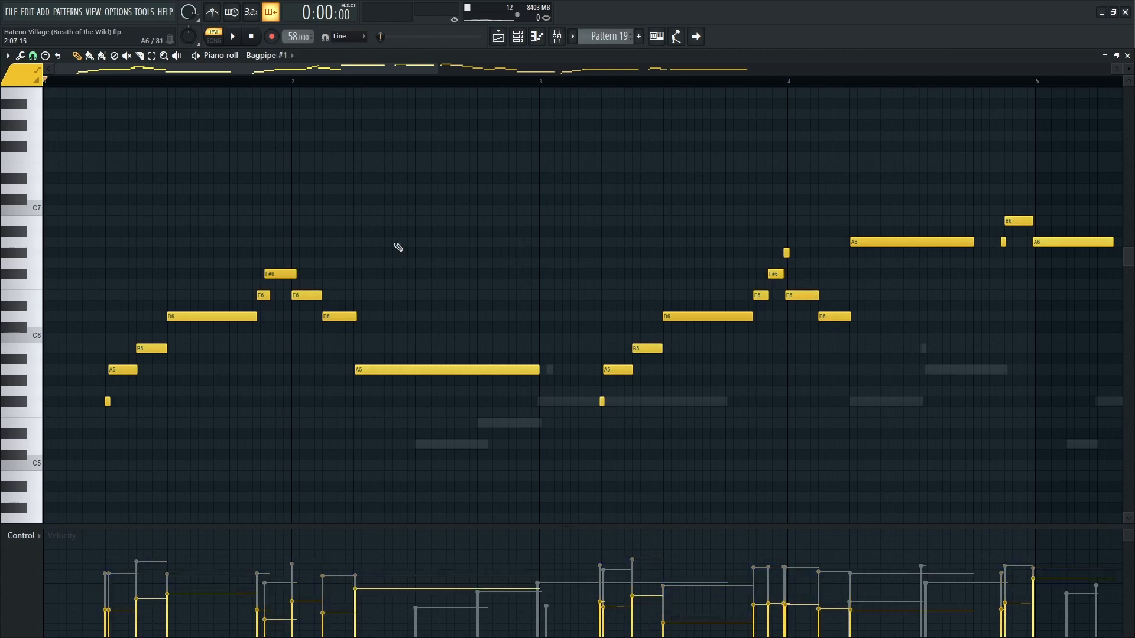
pyautogui.scroll(-1, 281, 58)
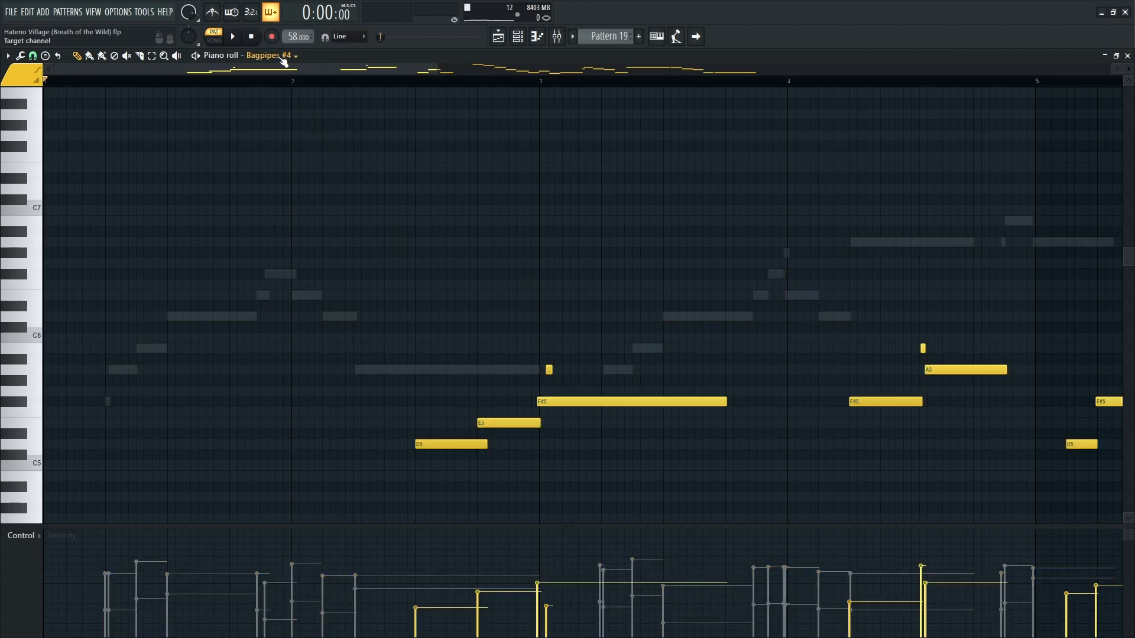
pyautogui.scroll(2, 283, 61)
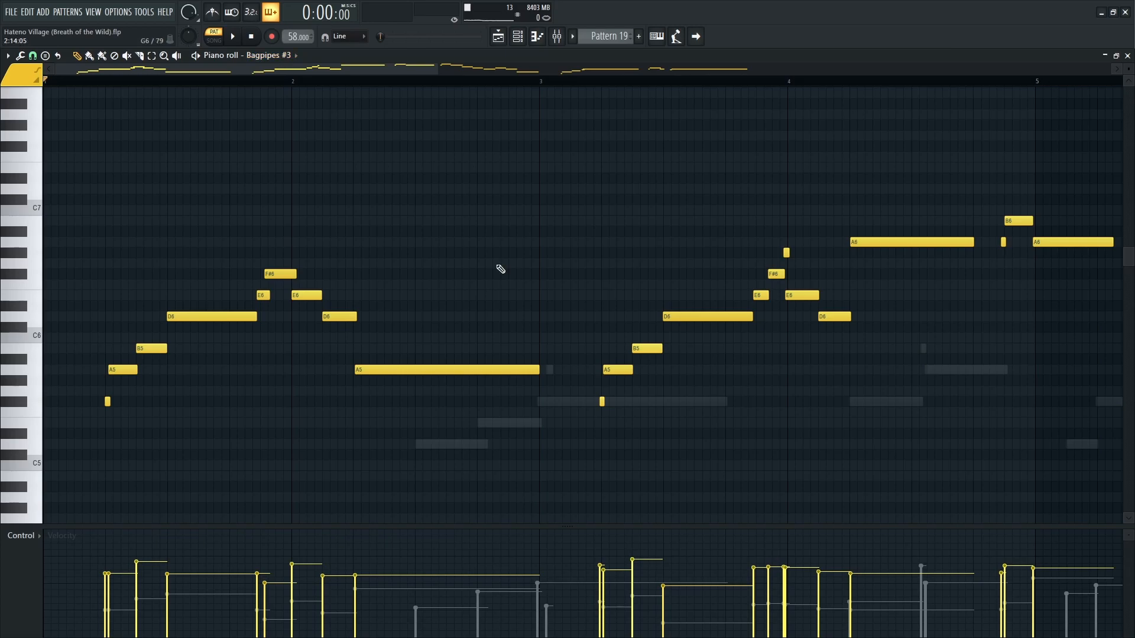
# Examine the Bagpipes #3 notes of Pattern 19 closely around bars 3 and 4.
pyautogui.scroll(3, 594, 415)
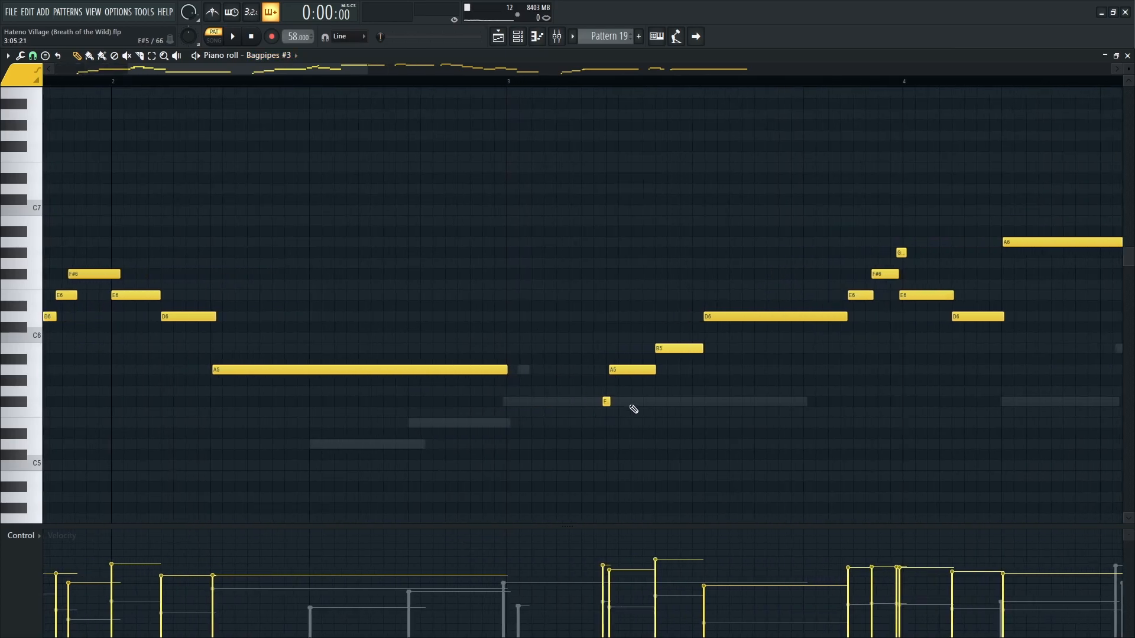
pyautogui.moveTo(715, 419); pyautogui.dragTo(577, 420)
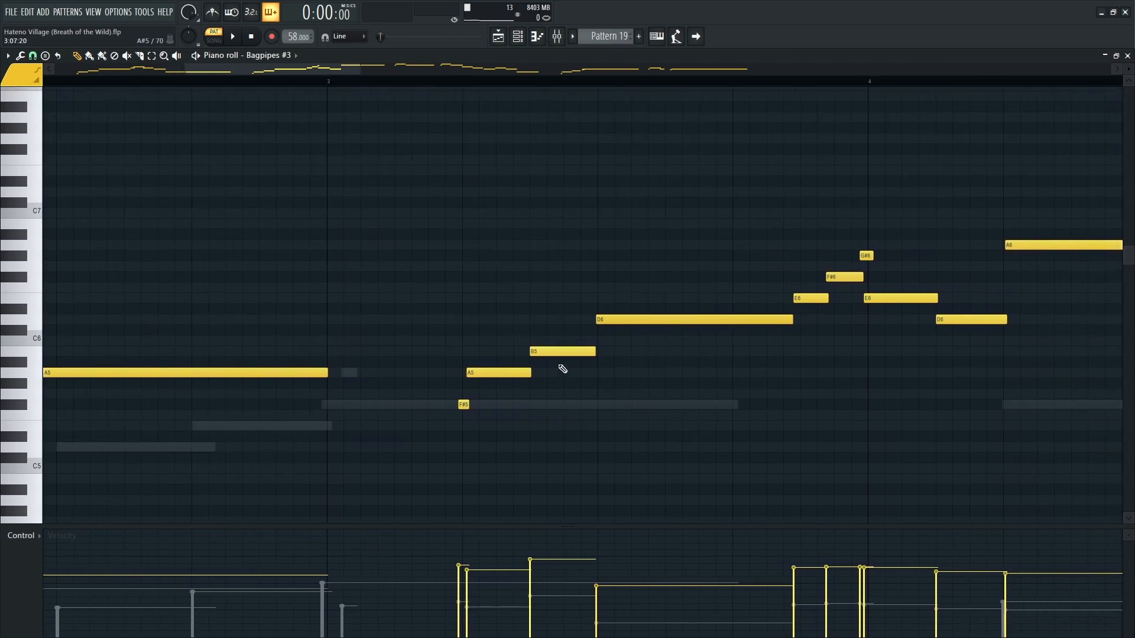
pyautogui.moveTo(554, 312); pyautogui.dragTo(453, 321)
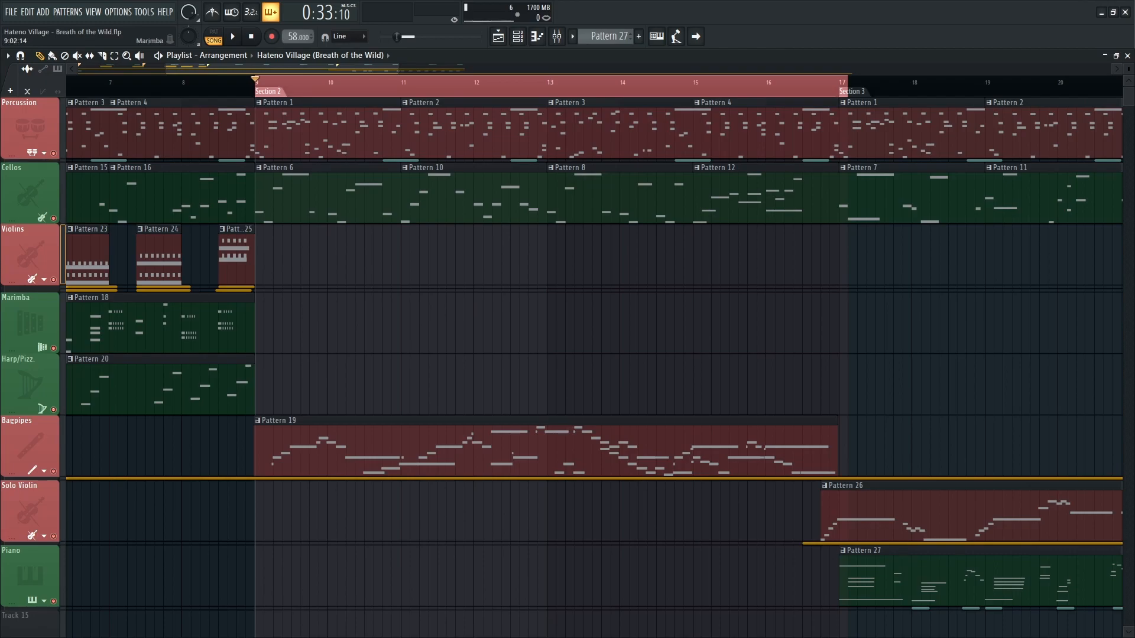
# Play back Section 2 in the playlist with all tracks audible.
pyautogui.scroll(1, 279, 355)
pyautogui.press('space')
pyautogui.scroll(3, 278, 354)
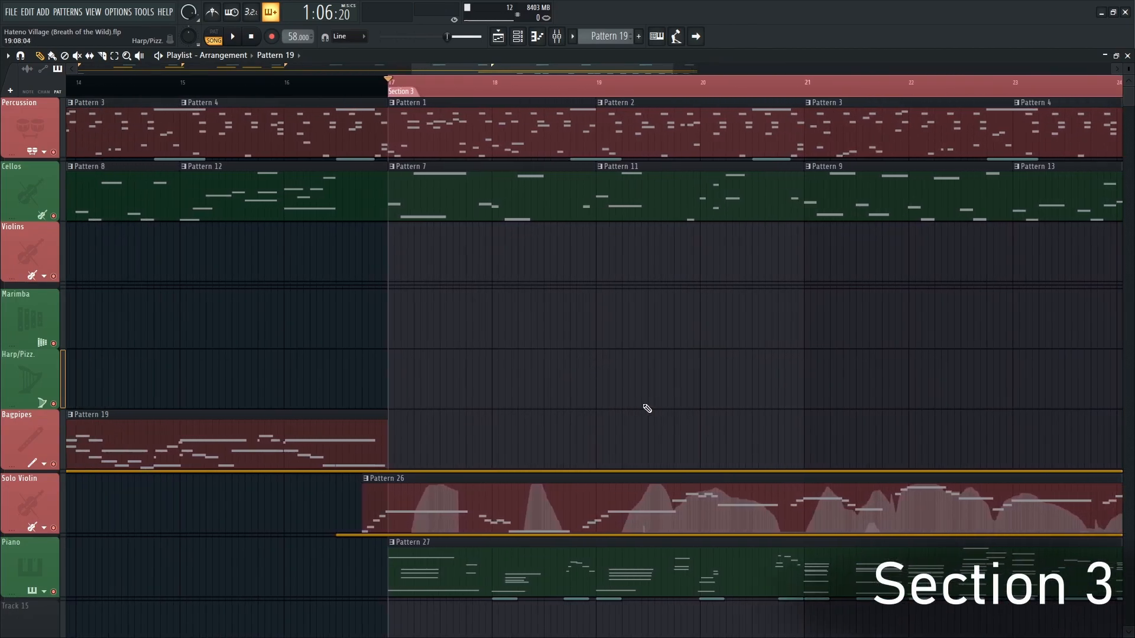
# Extend the Section 3 time selection back to the start of the Solo Violin's Pattern 26.
pyautogui.moveTo(387, 89); pyautogui.dragTo(360, 89)
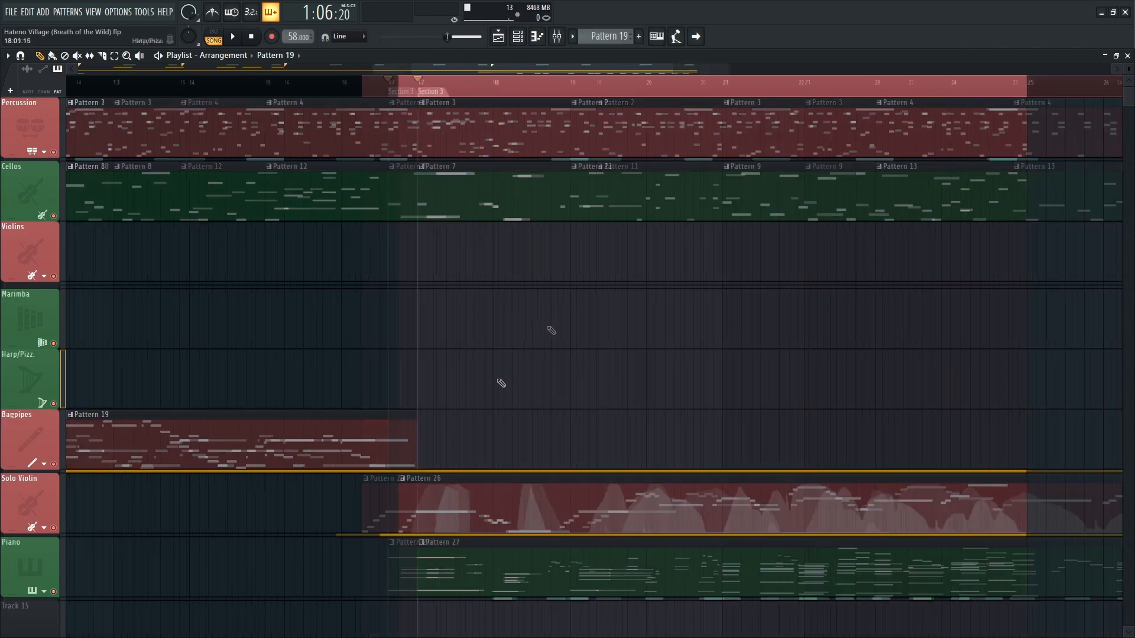
pyautogui.scroll(2, 442, 508)
pyautogui.scroll(2, 442, 508)
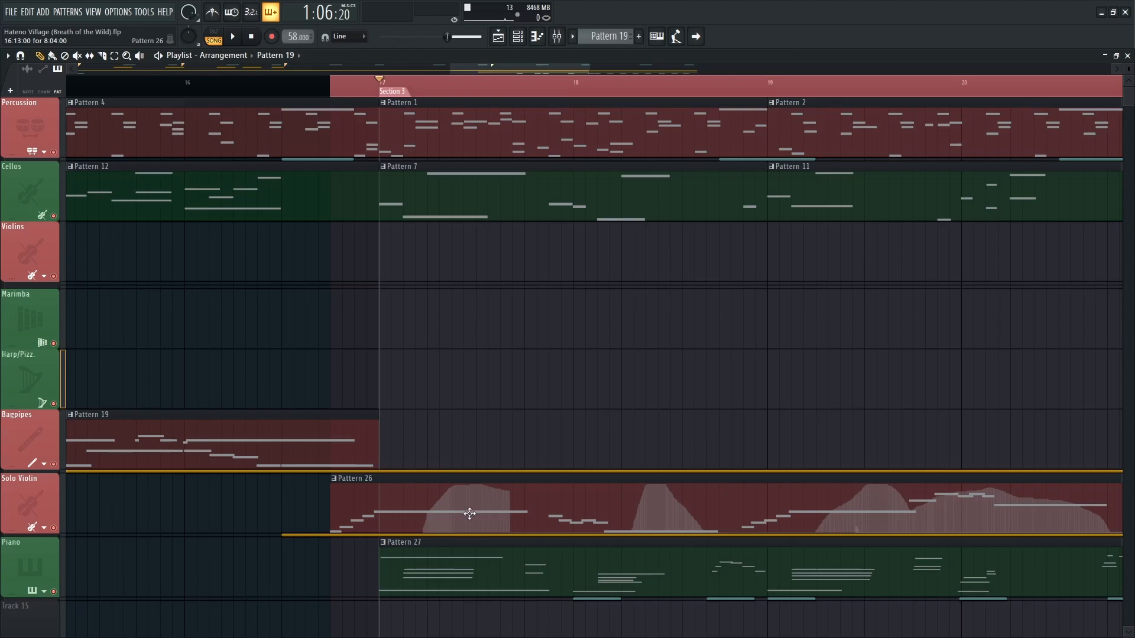
pyautogui.hscroll(2, 650, 387)
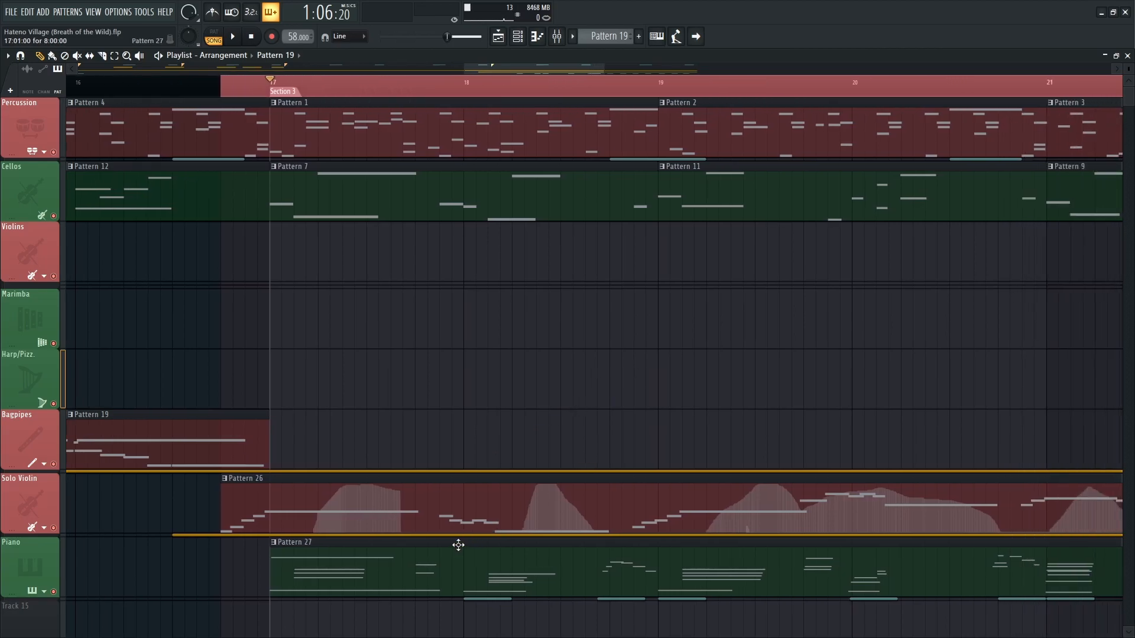
# Solo the Solo Violin track and play back its Pattern 26 in Section 3.
pyautogui.rightClick(63, 527)
pyautogui.press('space')
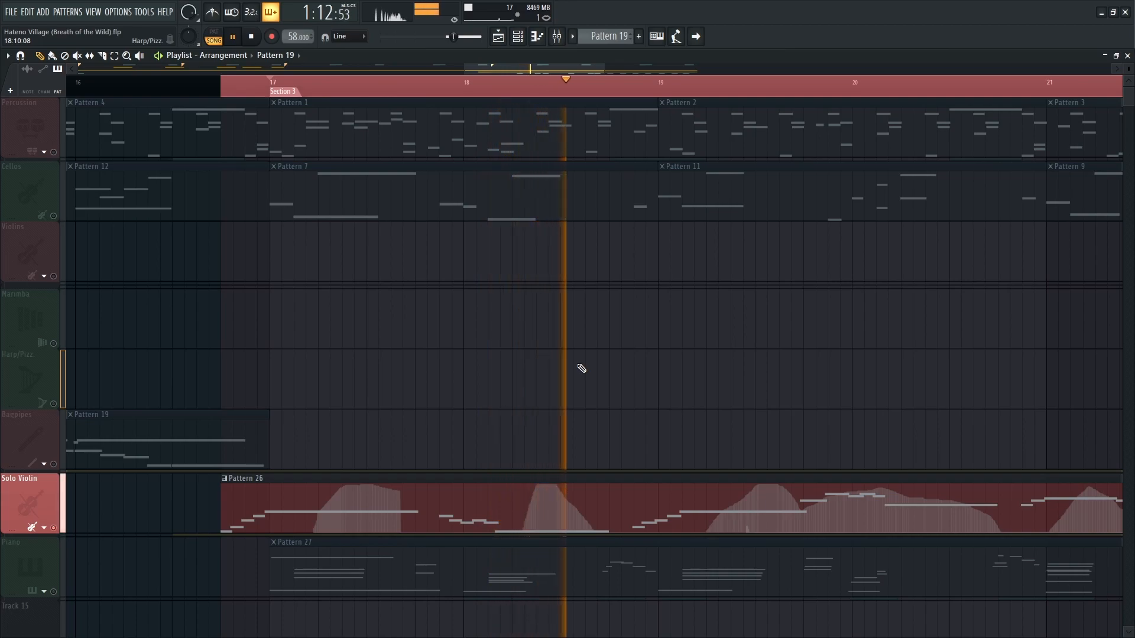
pyautogui.press('space')
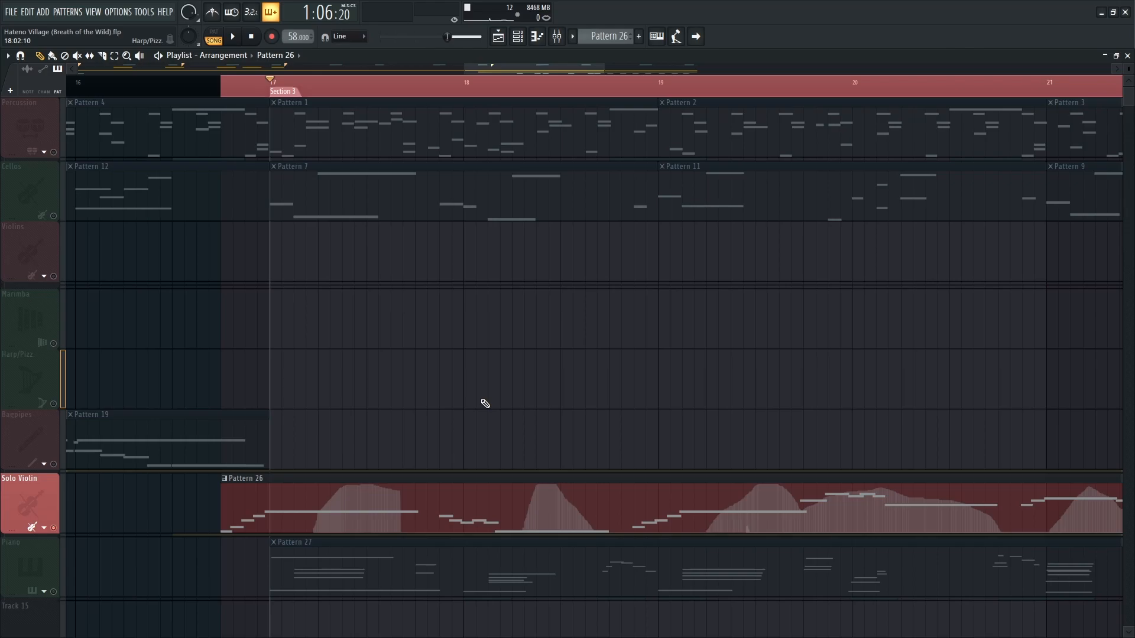
# Open the Solo Violin's Pattern 26 in the piano roll and examine its melody notes and velocities.
pyautogui.doubleClick(348, 512)
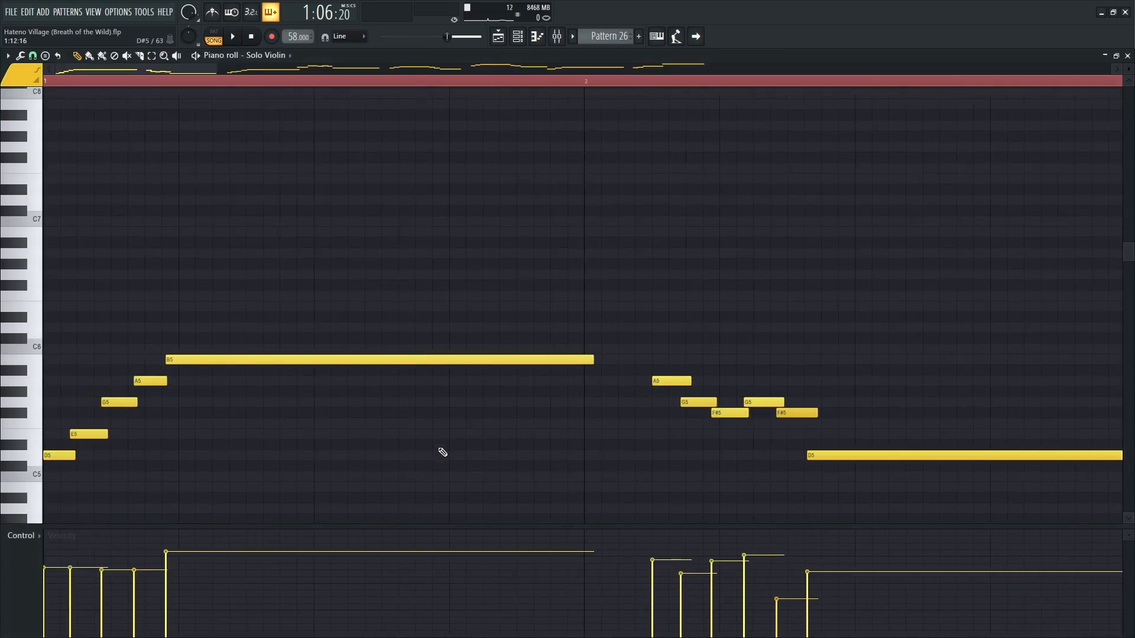
pyautogui.scroll(-2, 532, 398)
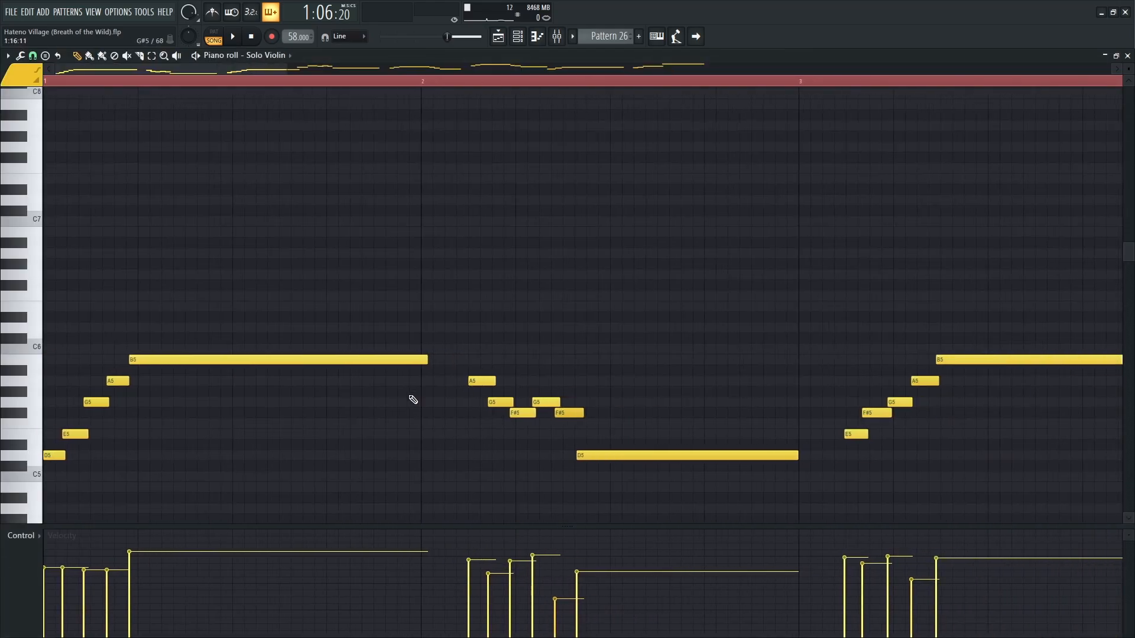
pyautogui.scroll(-1, 355, 399)
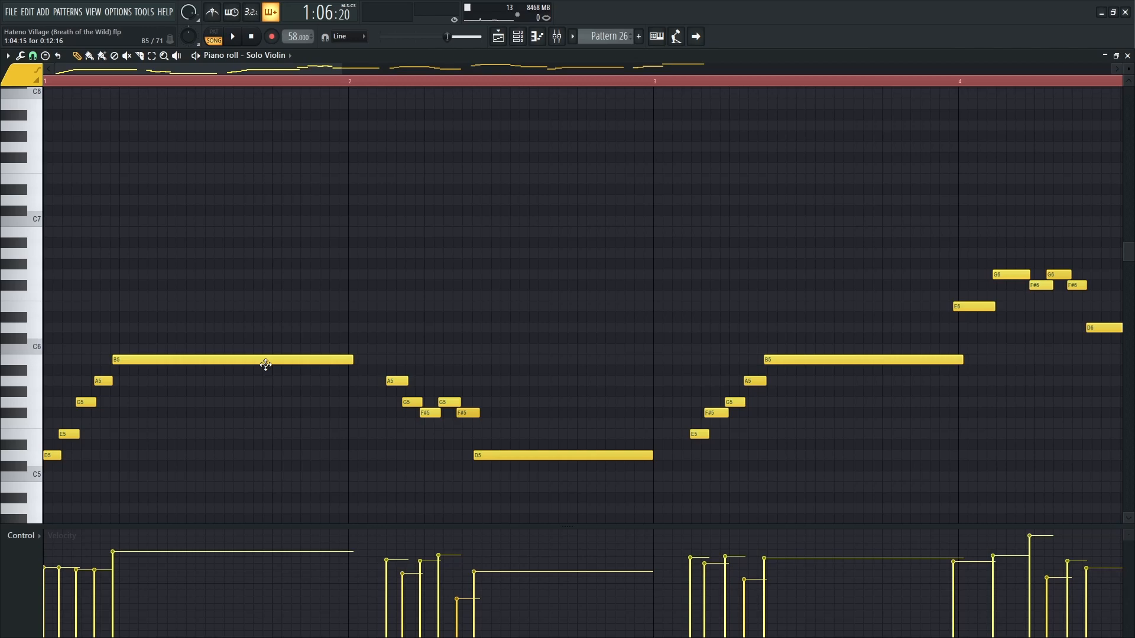
pyautogui.scroll(-1, 419, 325)
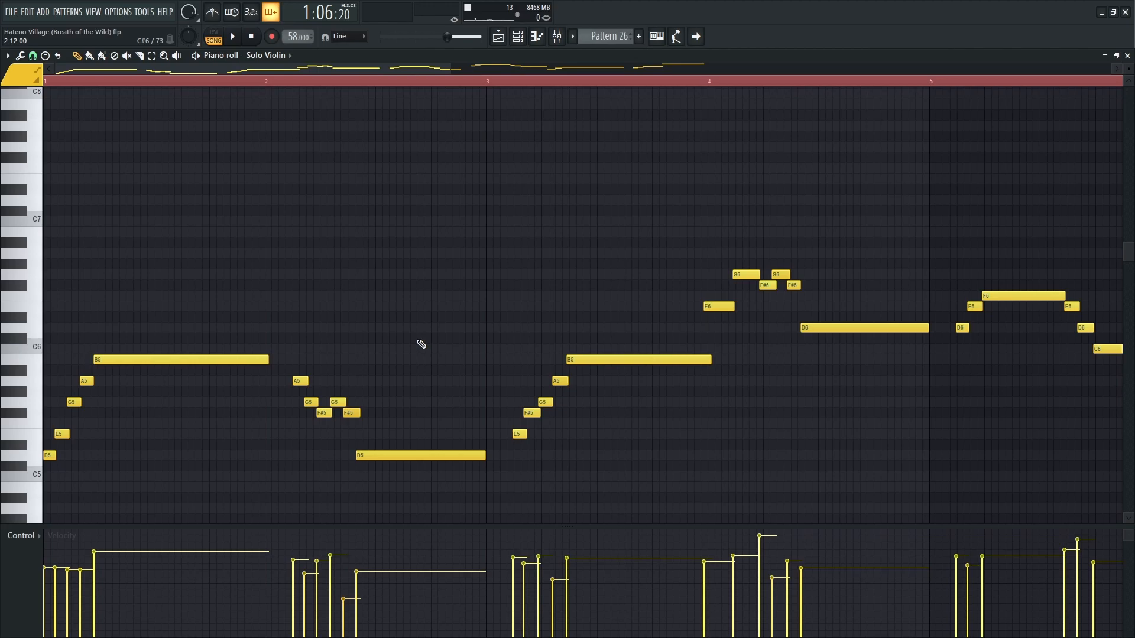
pyautogui.scroll(-2, 430, 344)
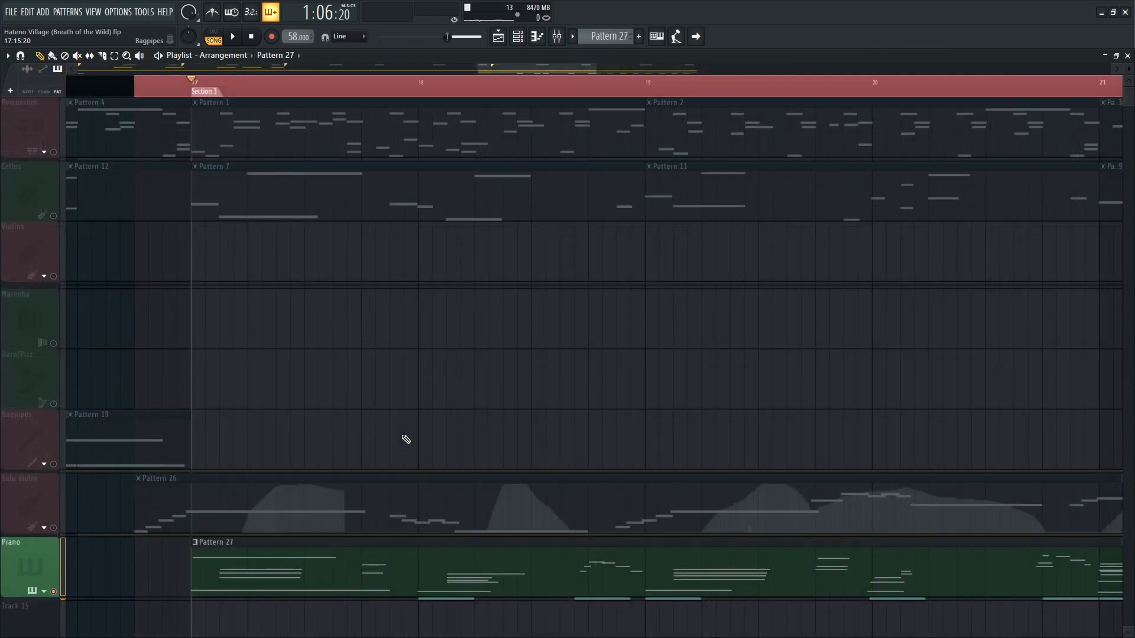
# Open the Piano's Pattern 27 in Section 3 in the piano roll and play it back.
pyautogui.doubleClick(242, 577)
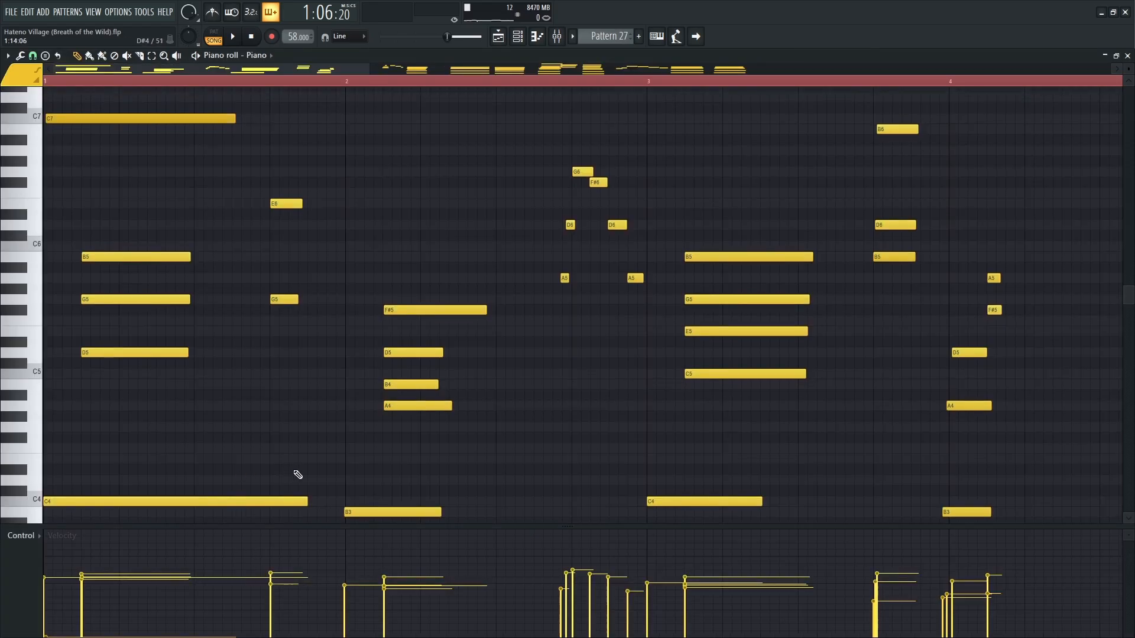
pyautogui.press('space')
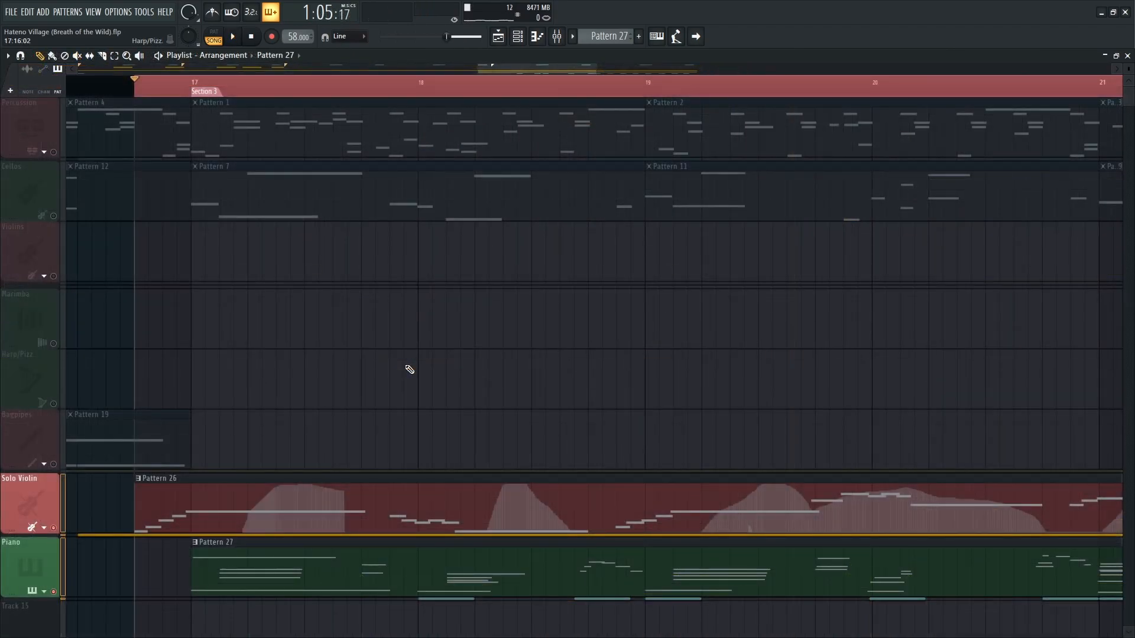
# Play Section 3 from Pattern 26's start with only the Solo Violin and Piano, and again with all tracks.
pyautogui.scroll(-1, 151, 516)
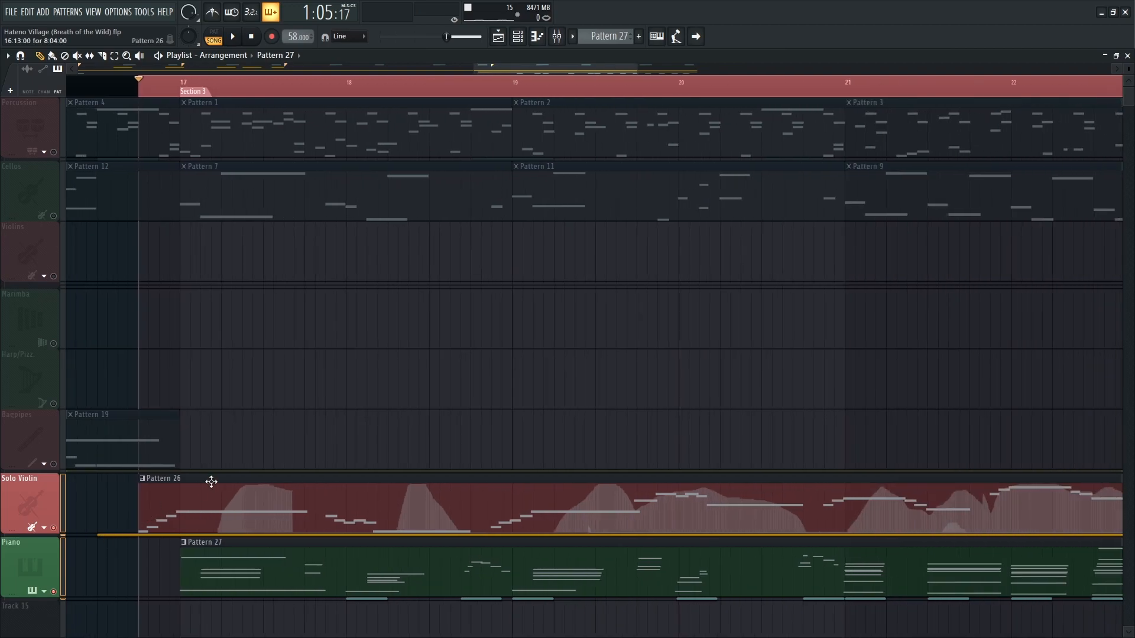
pyautogui.press('space')
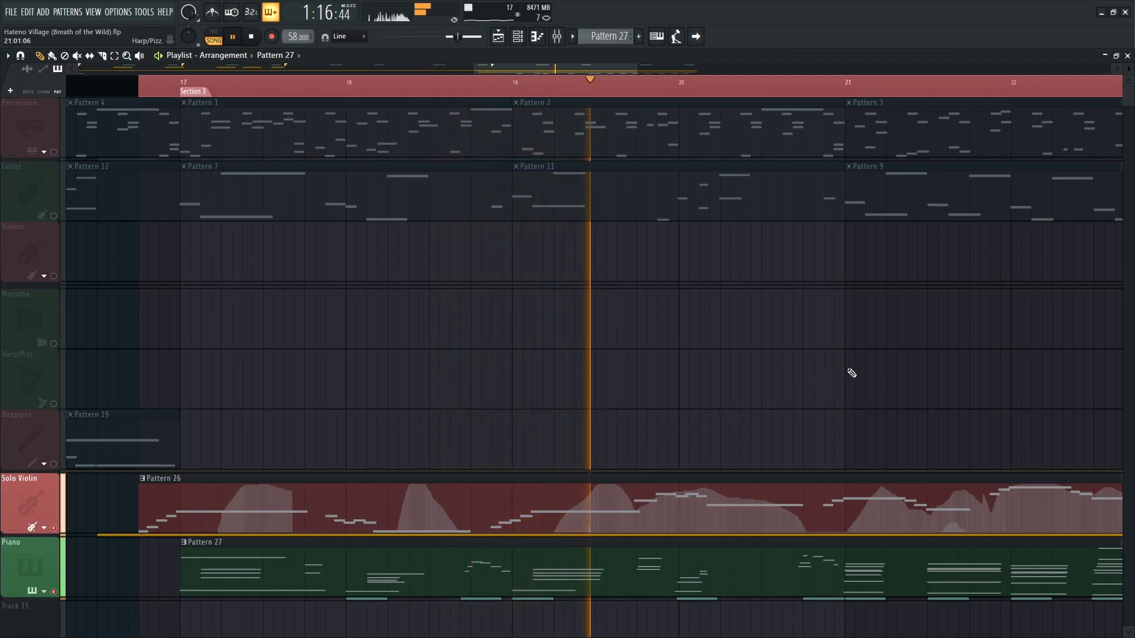
pyautogui.moveTo(855, 372); pyautogui.dragTo(610, 389)
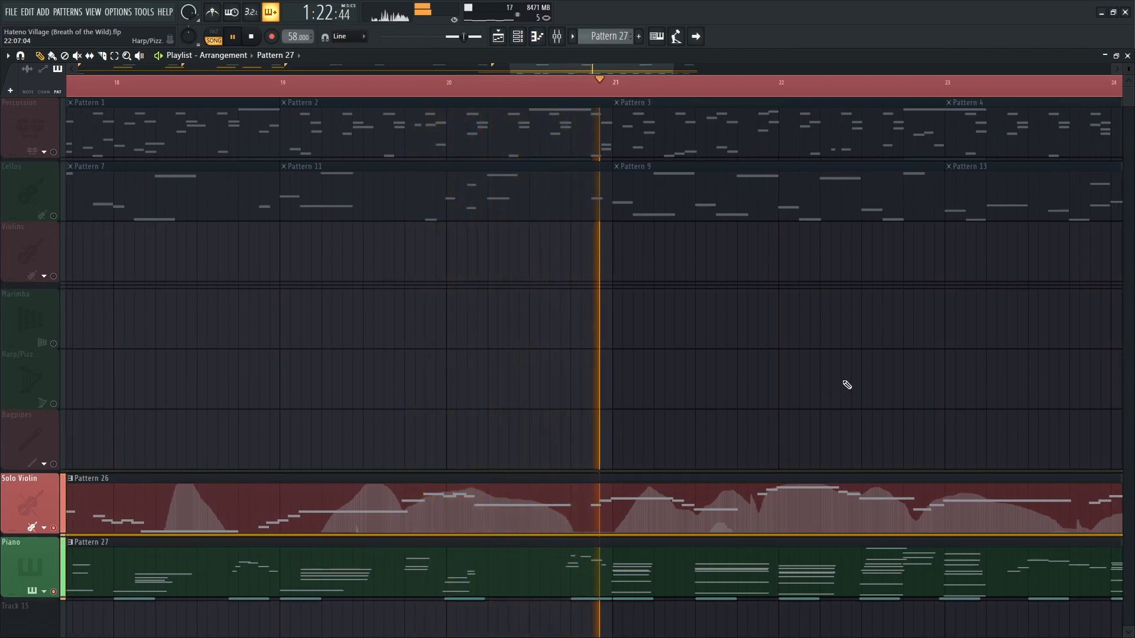
pyautogui.moveTo(864, 356); pyautogui.dragTo(558, 393)
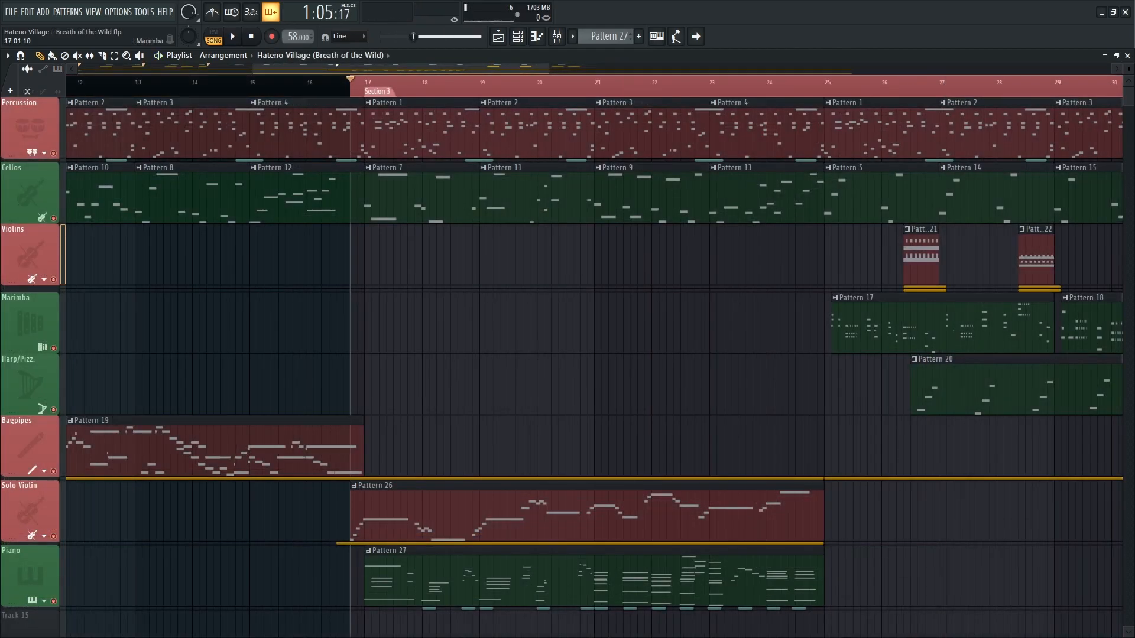
pyautogui.press('space')
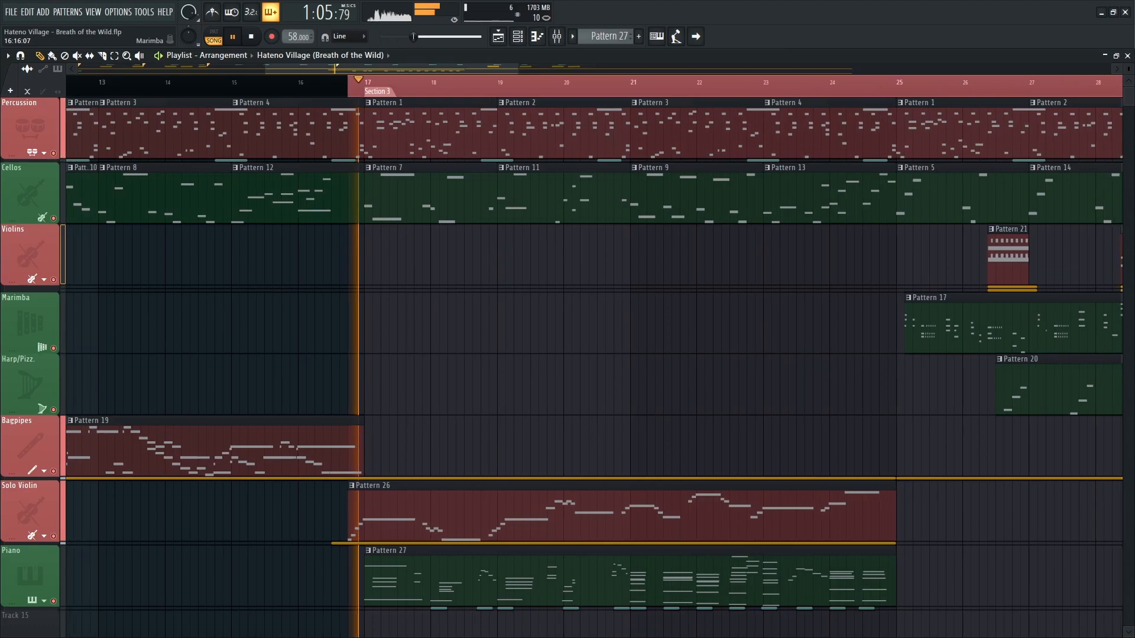